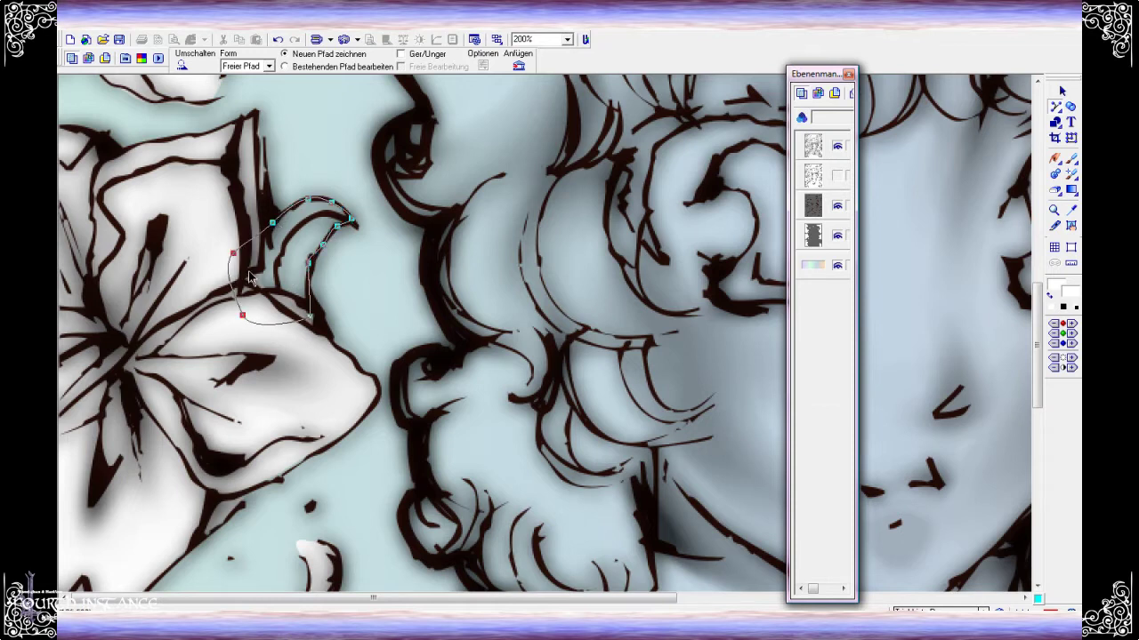
Trace freehand outlines around each leaf tucked between the lily petals
scroll(234, 391, "down", 5)
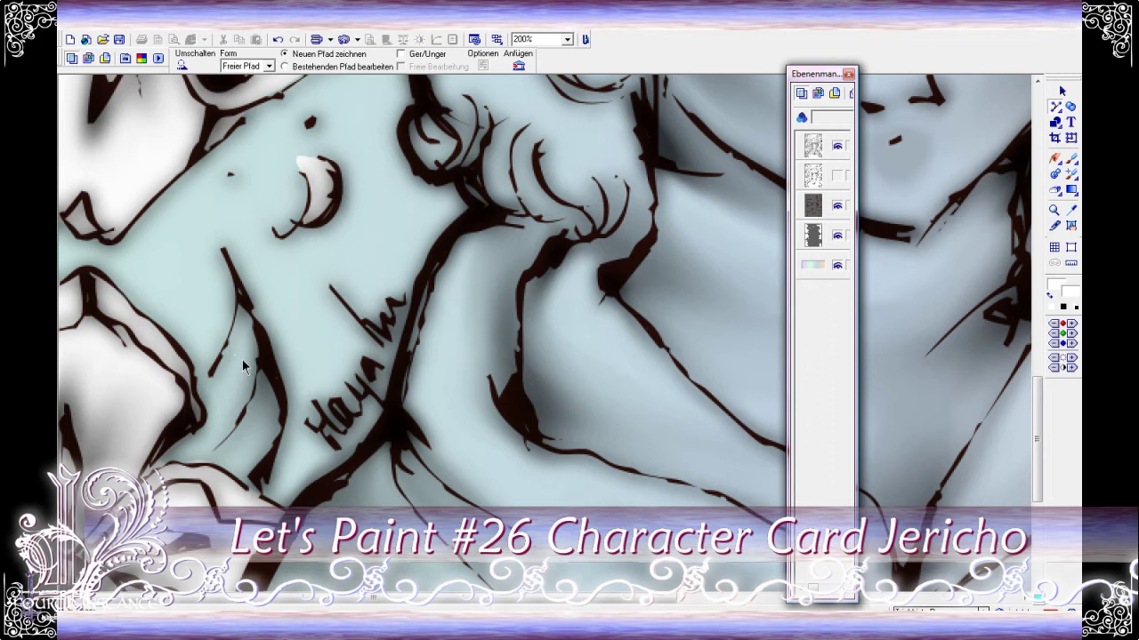
left_click_drag(238, 305, 276, 403)
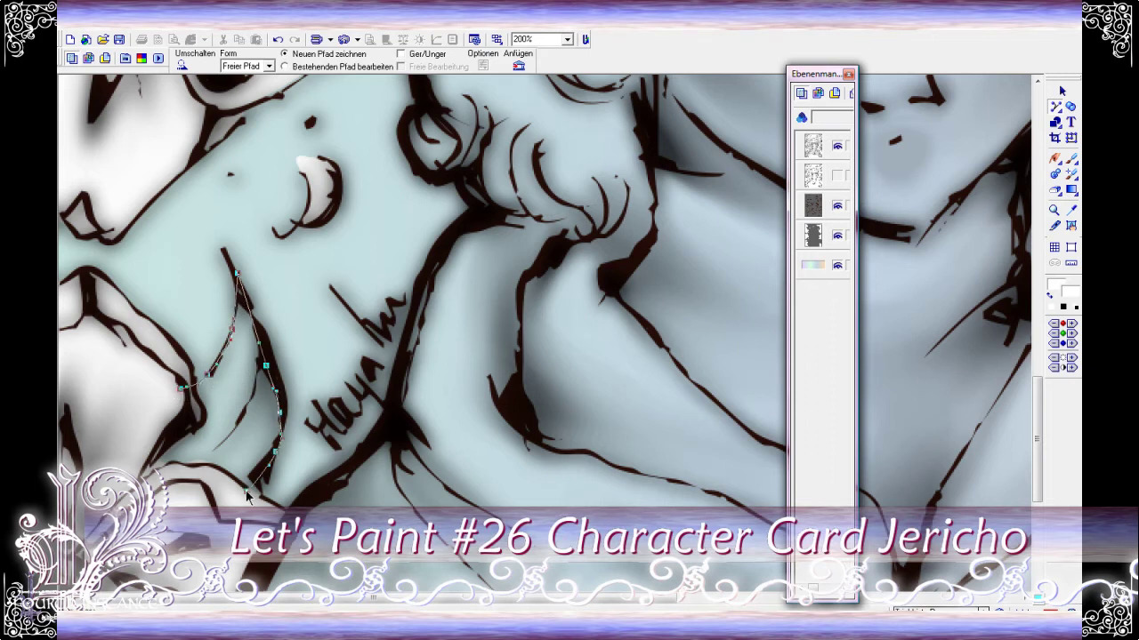
scroll(173, 407, "down", 5)
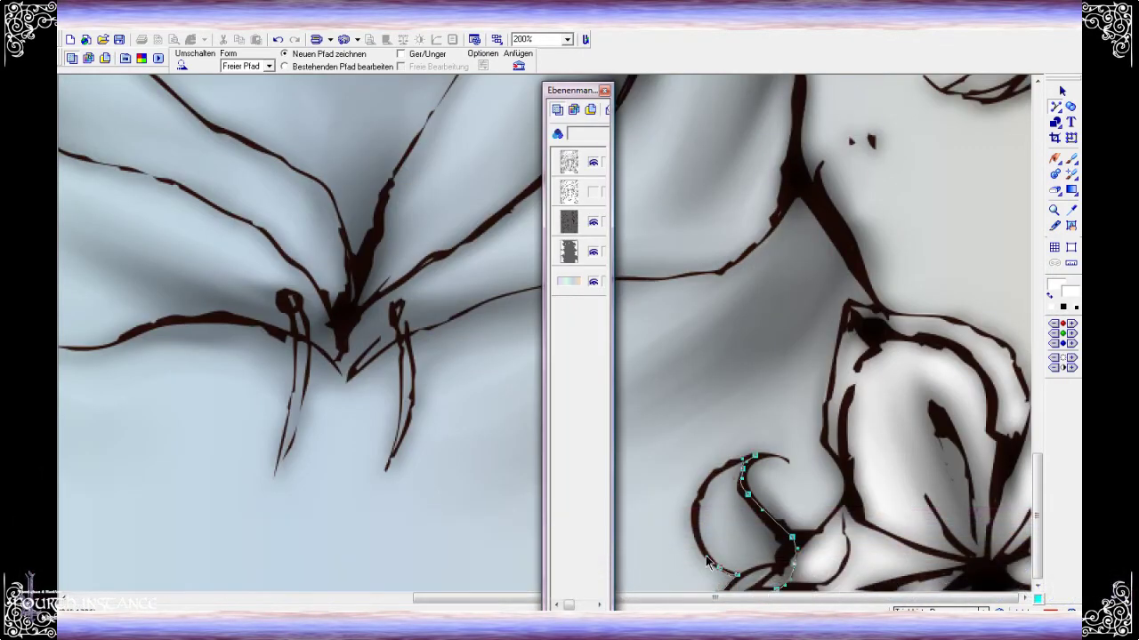
left_click_drag(1037, 578, 1032, 485)
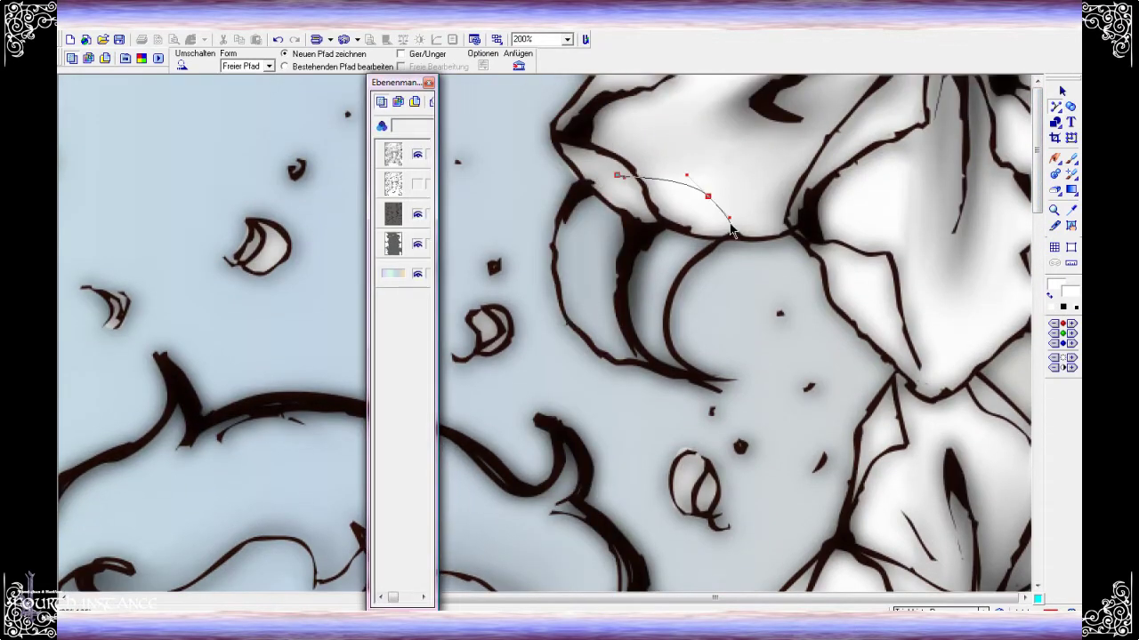
left_click_drag(719, 238, 683, 274)
left_click_drag(637, 367, 579, 332)
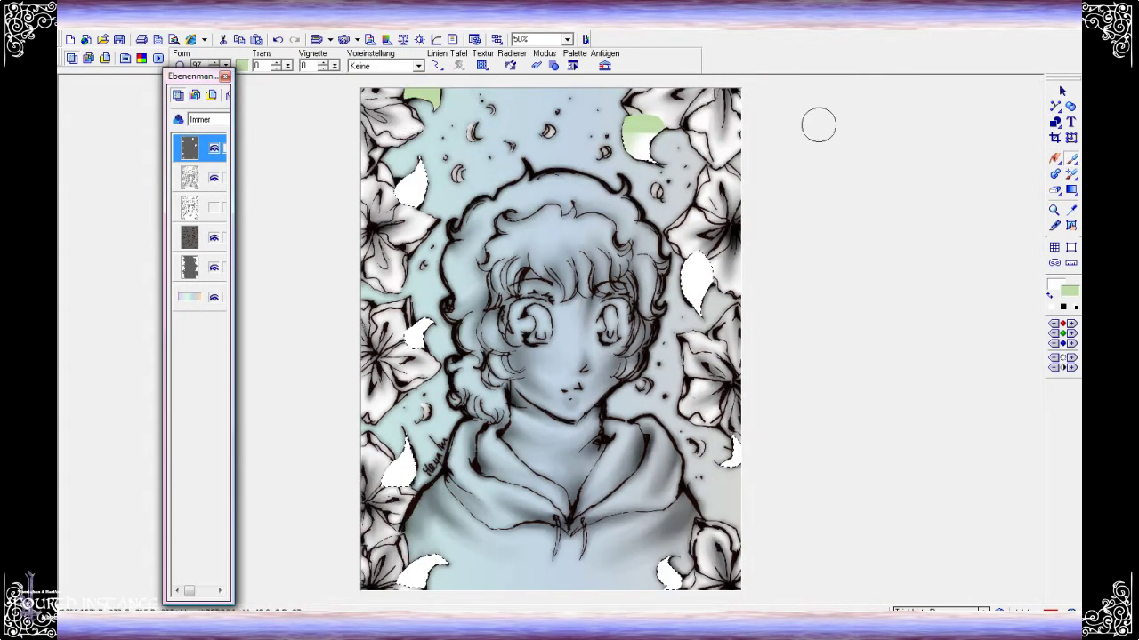
Fill all six white leaf shapes around the lilies with pale green
left_click(694, 274)
left_click(412, 178)
left_click(419, 331)
left_click(400, 463)
left_click(423, 567)
left_click(731, 454)
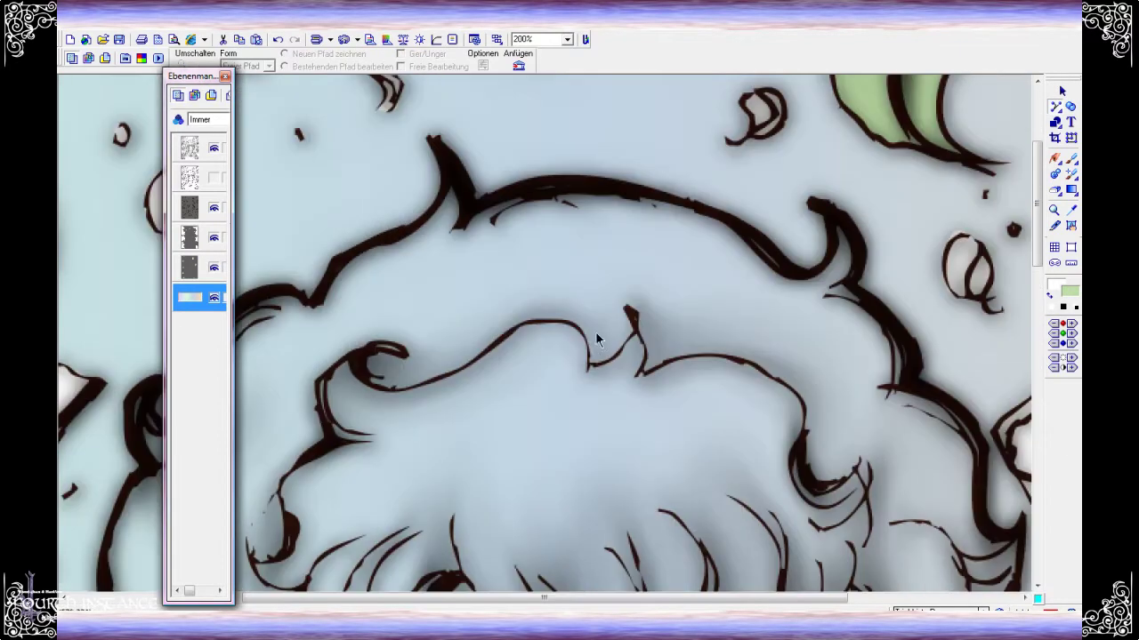
Trace the hair outline from the right-hand curl down the side of the head
left_click(779, 251)
left_click(826, 261)
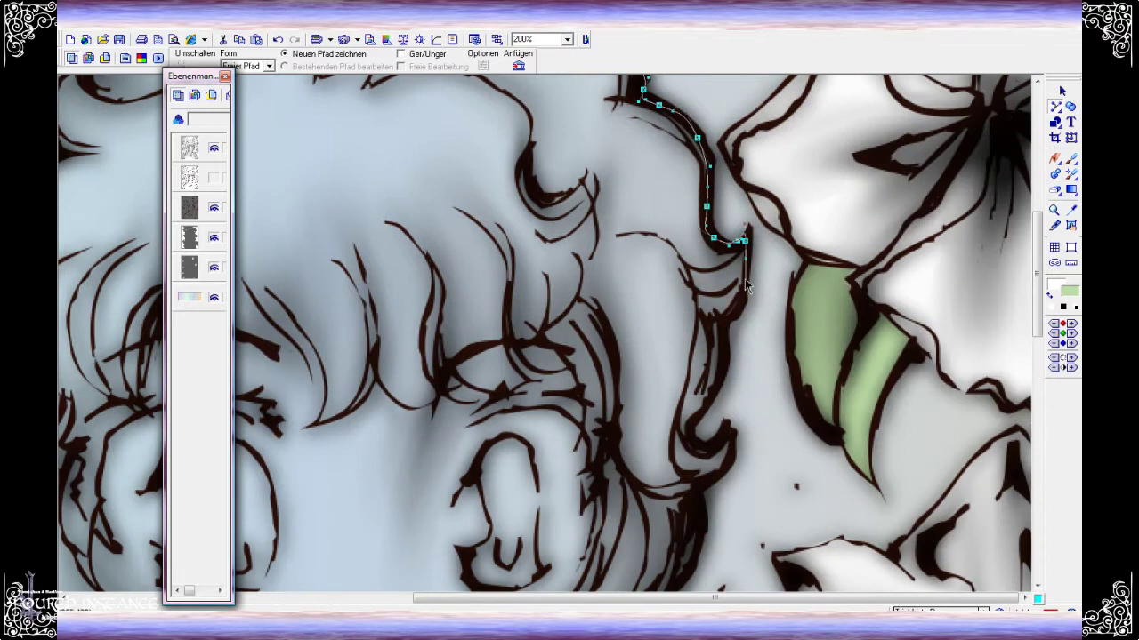
scroll(713, 418, "down", 3)
left_click(730, 268)
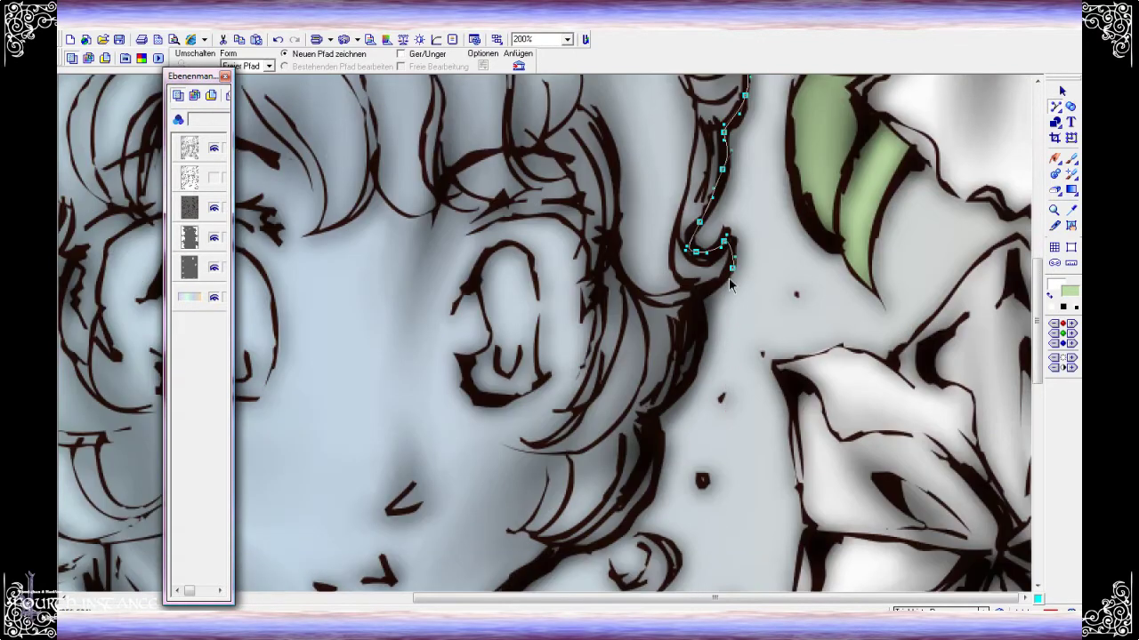
left_click(655, 459)
left_click(647, 505)
scroll(614, 410, "down", 3)
left_click(573, 394)
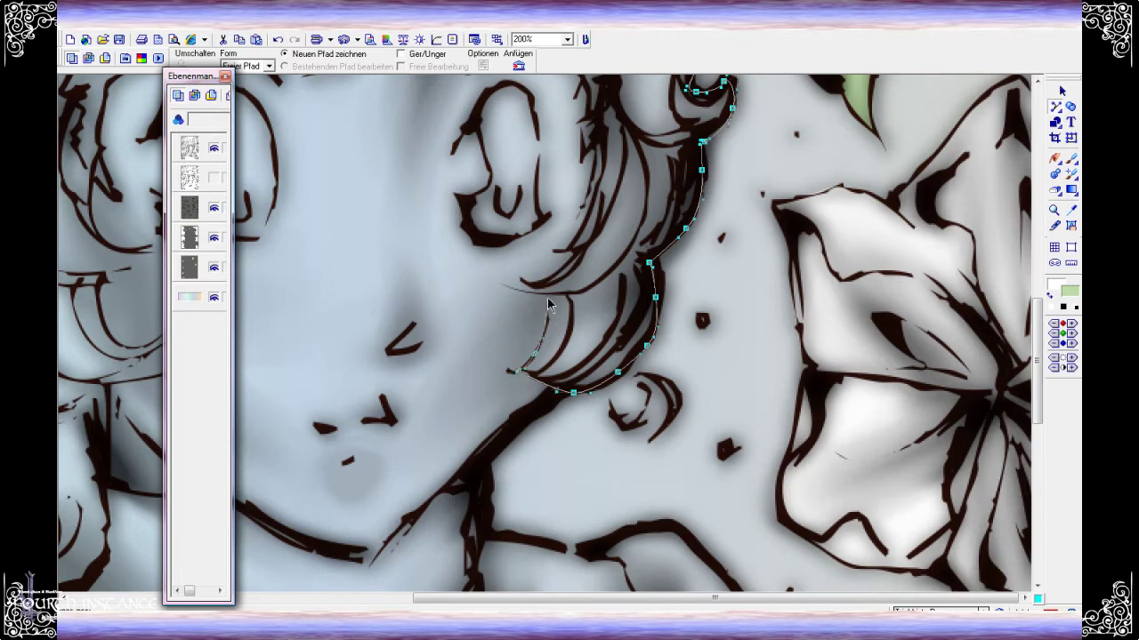
scroll(596, 267, "up", 3)
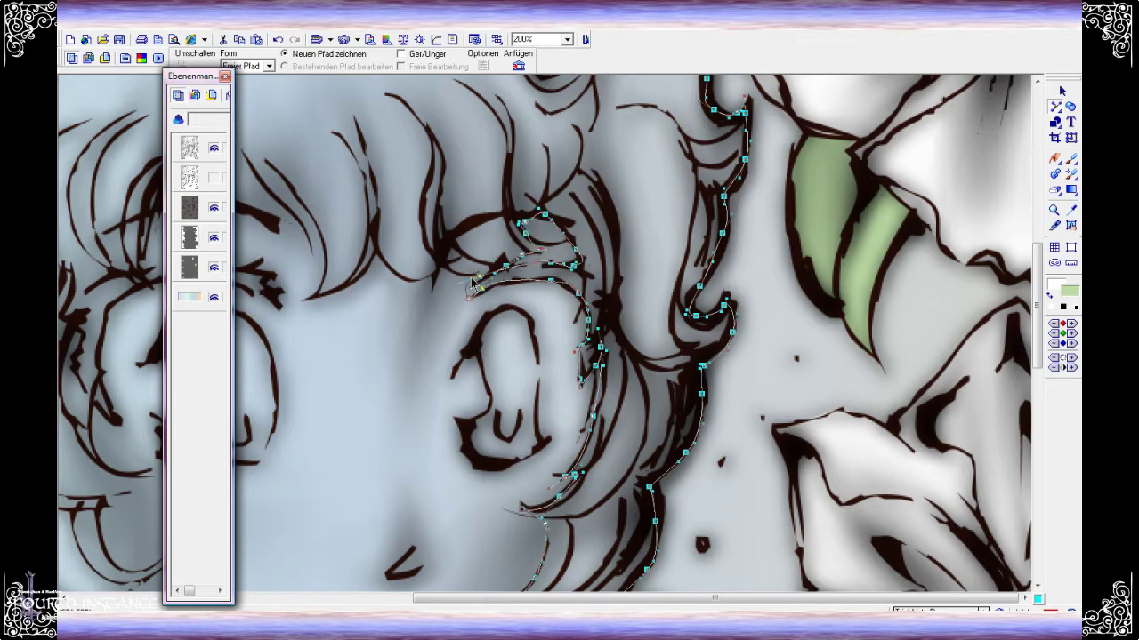
scroll(472, 283, "left", 3)
scroll(623, 280, "left", 2)
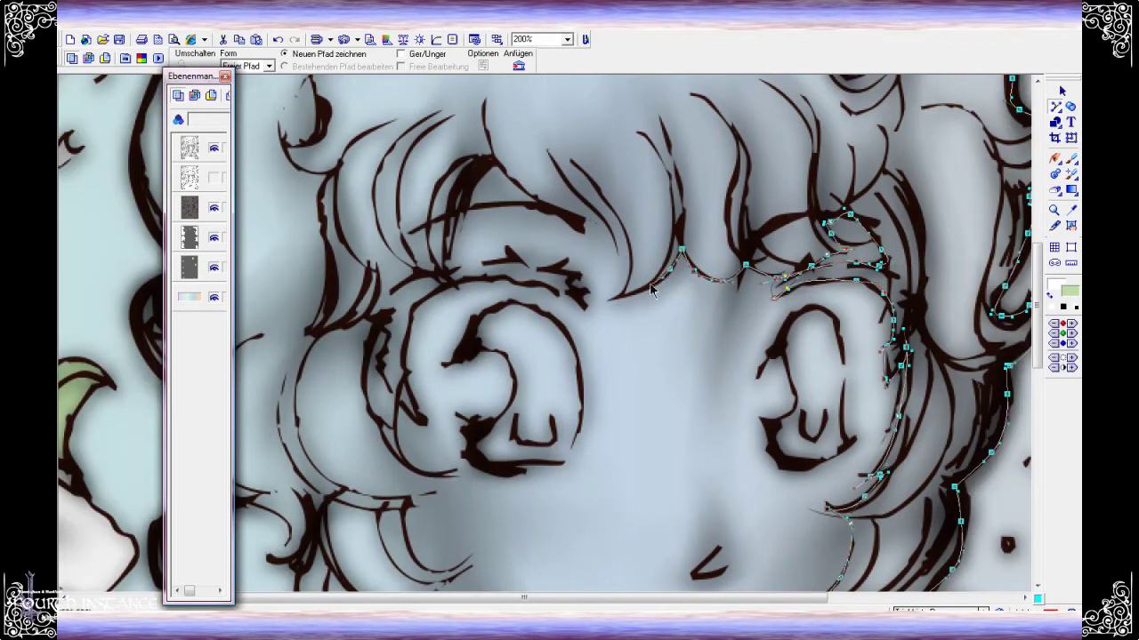
Trace the fringe and left-side curls across the top, closing the hair outline
left_click_drag(446, 203, 451, 279)
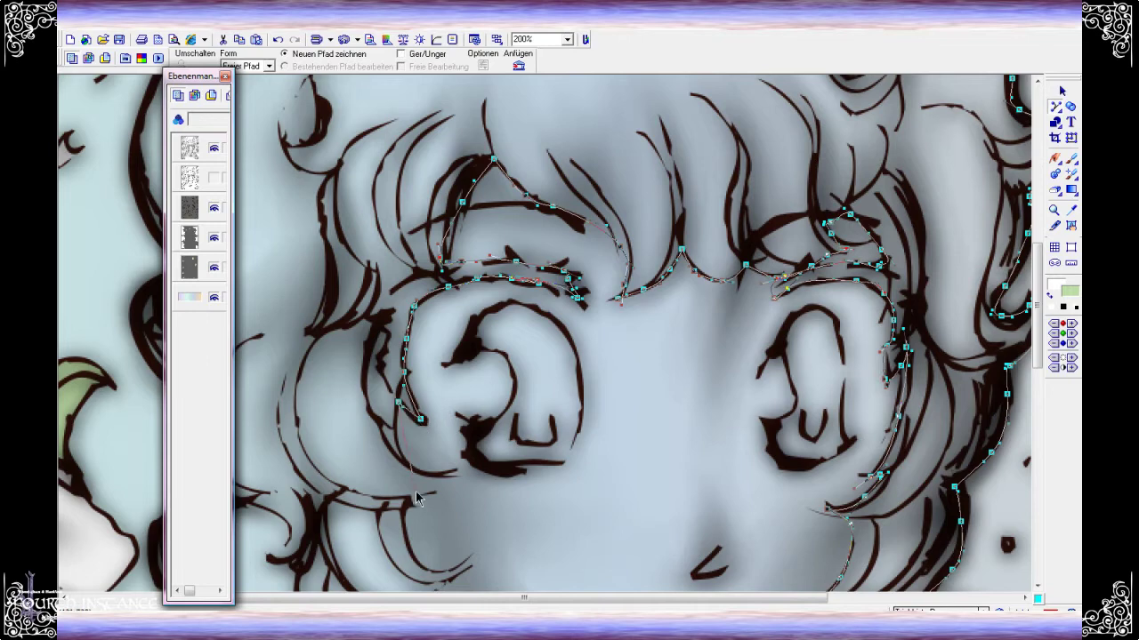
scroll(416, 498, "down", 2)
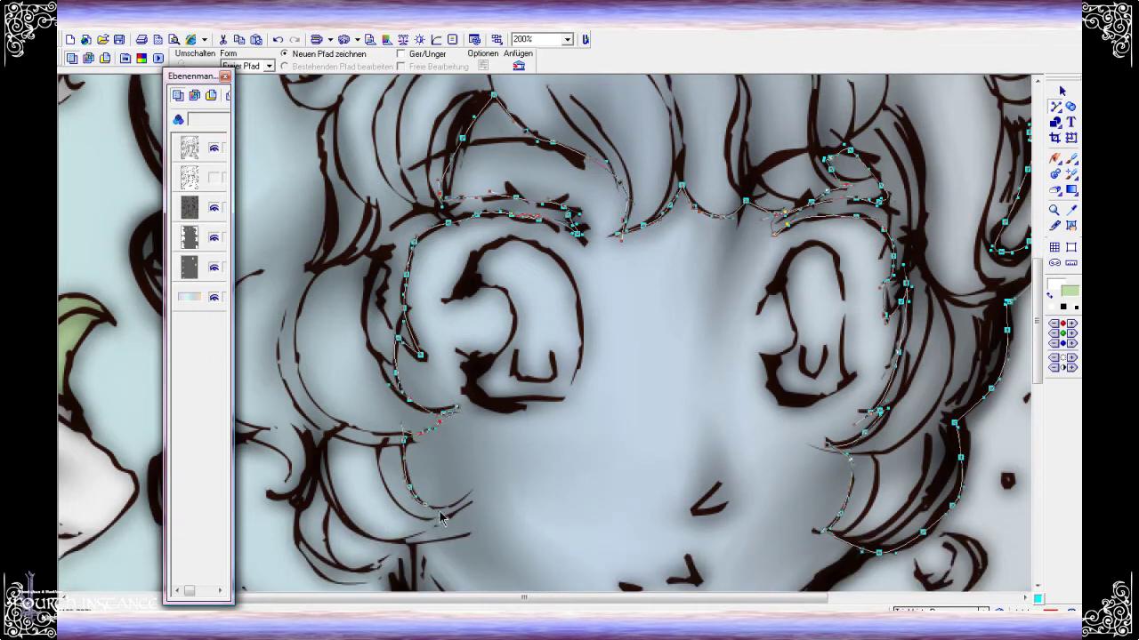
scroll(454, 412, "down", 5)
left_click(410, 481)
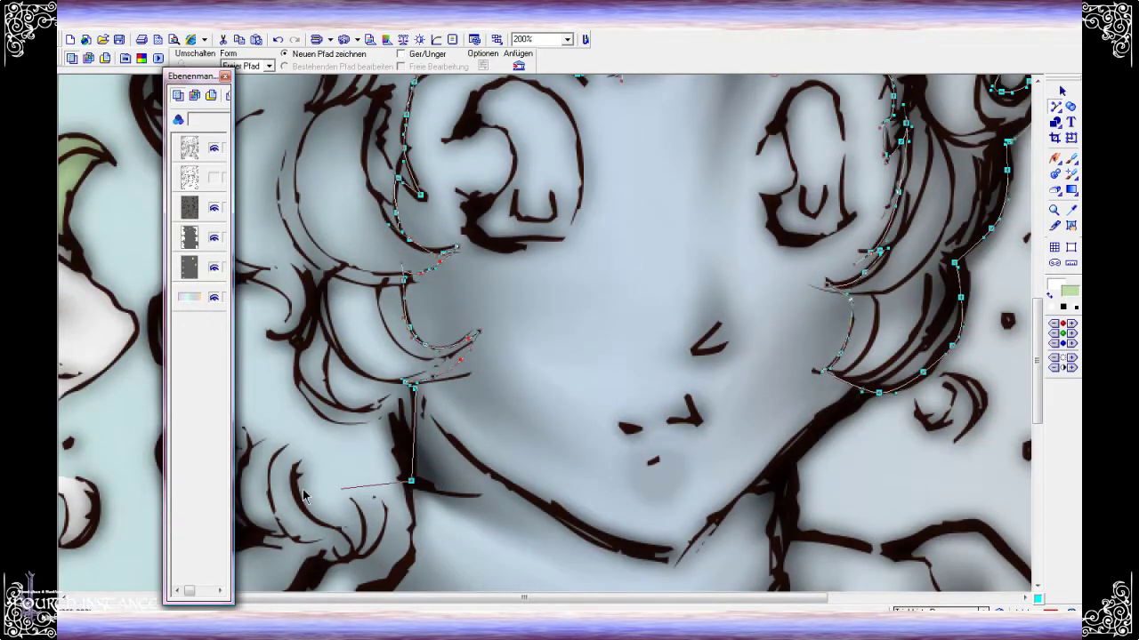
left_click_drag(411, 482, 644, 326)
mouse_move(428, 341)
left_mouse_down()
mouse_move(407, 204)
mouse_move(409, 367)
left_mouse_up()
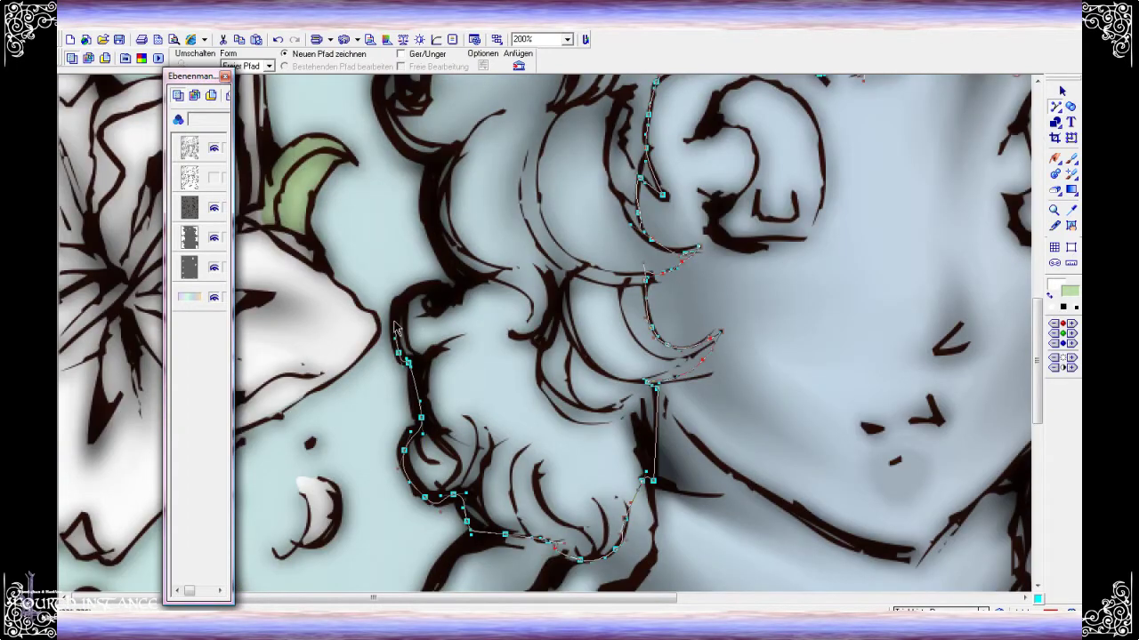
scroll(398, 317, "up", 7)
left_click_drag(448, 492, 407, 373)
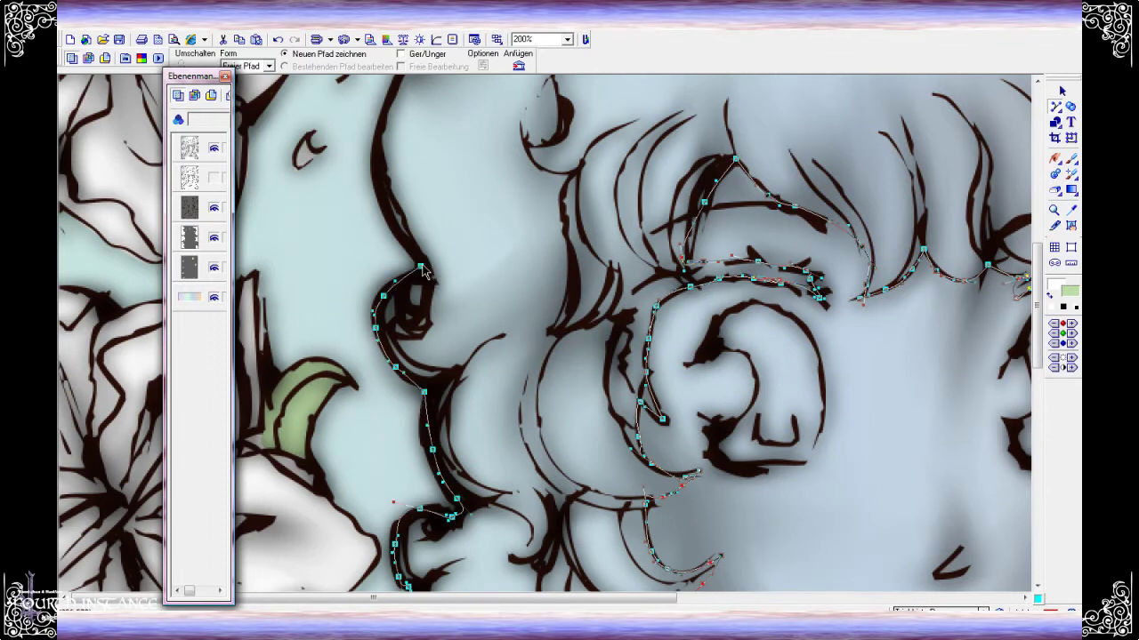
scroll(392, 356, "up", 5)
left_click_drag(381, 322, 405, 262)
scroll(404, 263, "up", 6)
left_click_drag(404, 485, 424, 389)
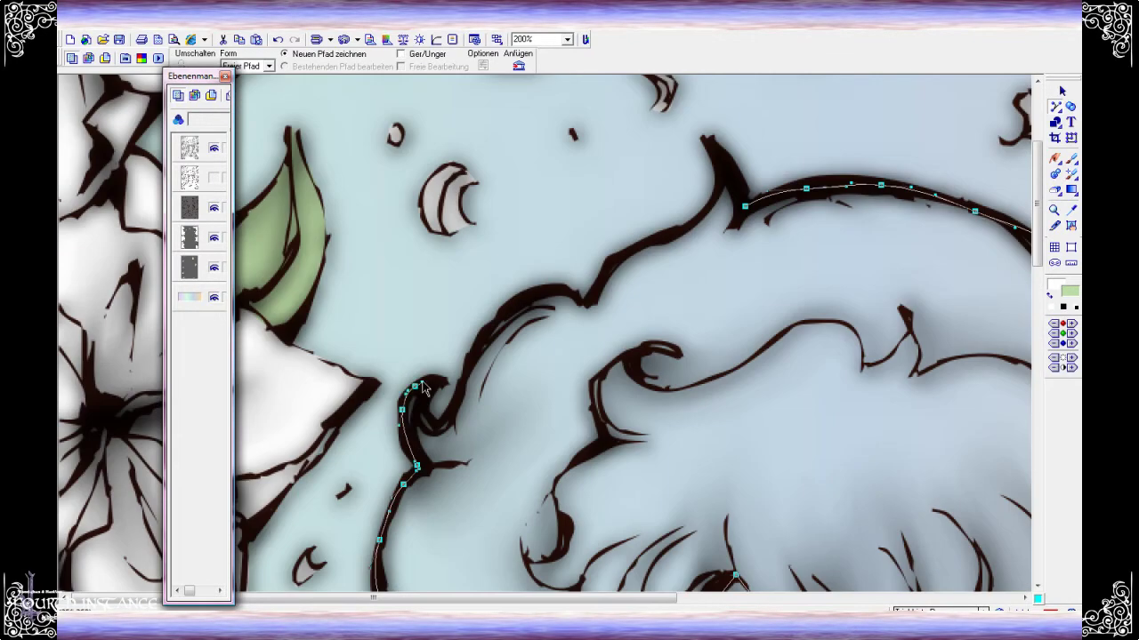
left_click_drag(504, 317, 586, 305)
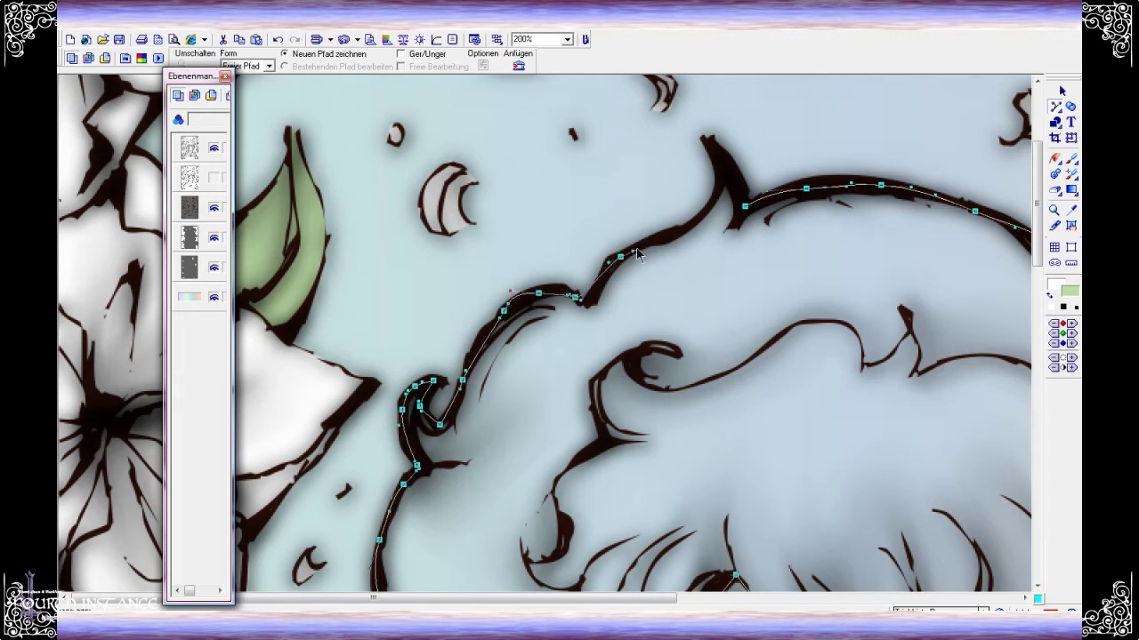
double_click(740, 194)
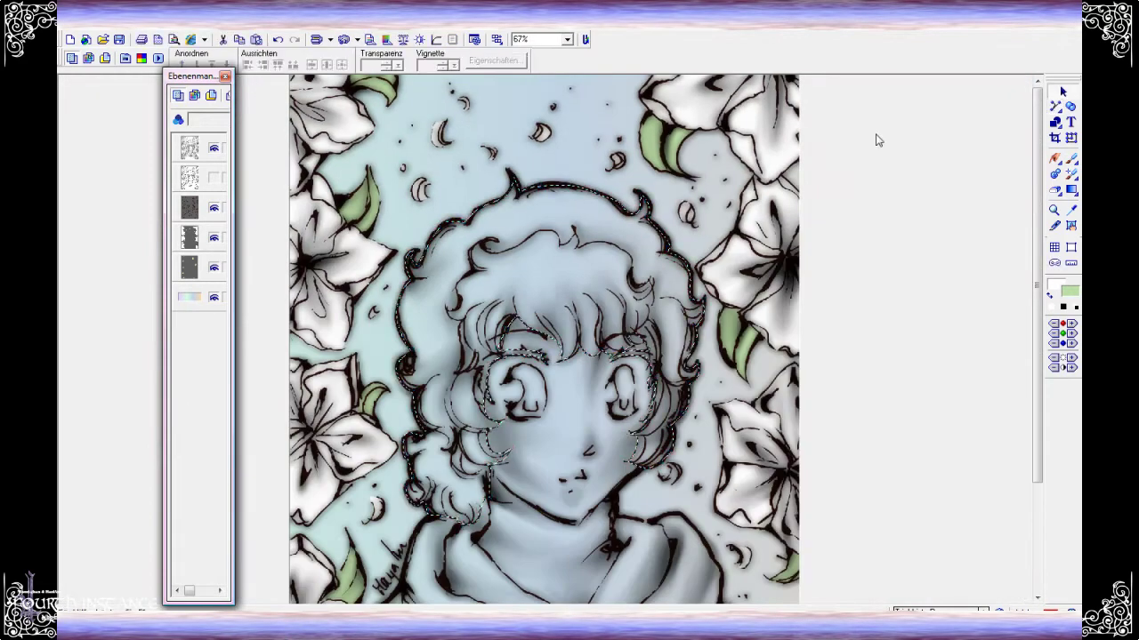
Dismiss the error and move the dark grey hair layer lower in the stack
key("Return")
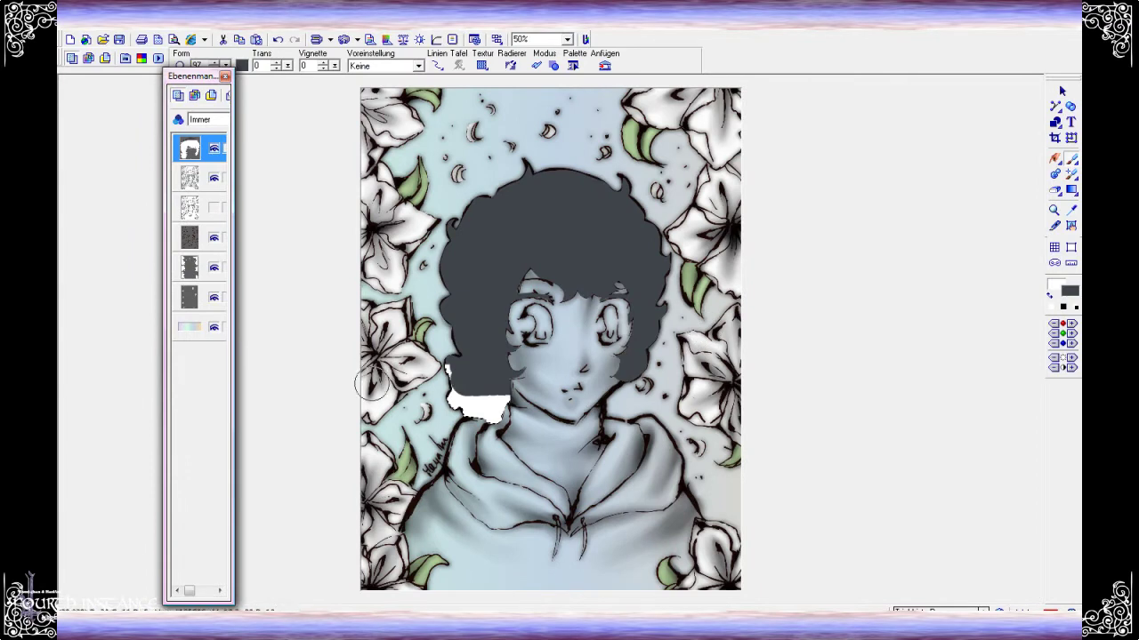
left_click_drag(189, 148, 189, 297)
left_click(1054, 106)
Trace the face outline, fill it peach, and move it below the line art
scroll(945, 241, "up", 1)
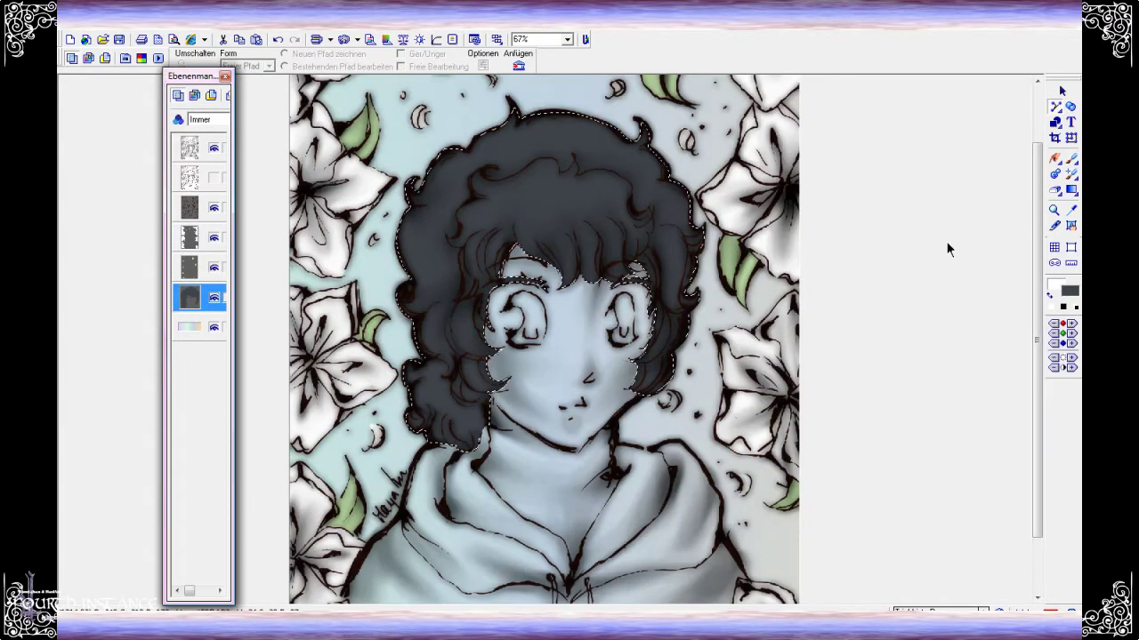
scroll(865, 231, "up", 1)
mouse_move(884, 266)
left_mouse_down()
mouse_move(795, 340)
mouse_move(739, 440)
left_mouse_up()
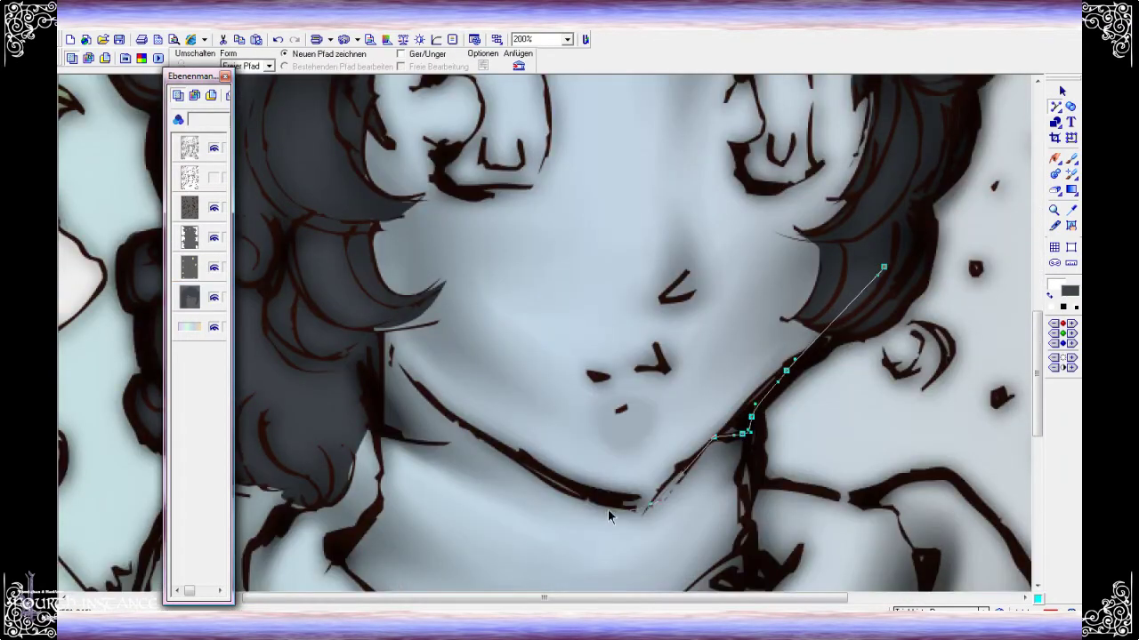
mouse_move(375, 443)
left_mouse_down()
mouse_move(299, 80)
mouse_move(872, 127)
mouse_move(885, 525)
left_mouse_up()
scroll(891, 479, "down", 1)
scroll(892, 478, "down", 3)
left_click(1062, 92)
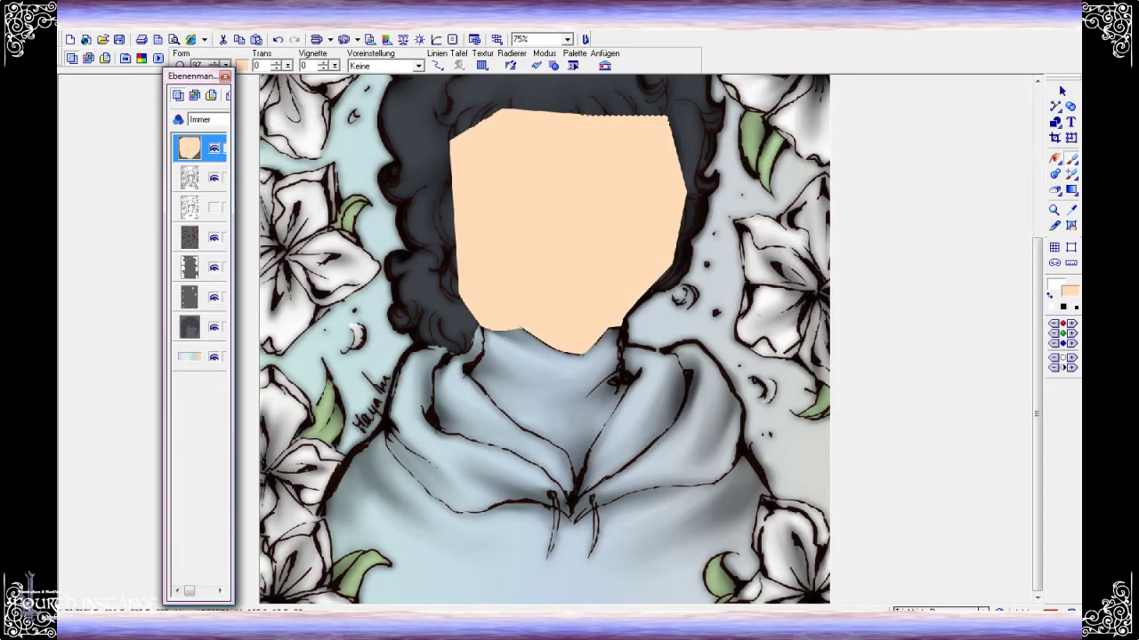
key("shift+Page_Down")
left_click(1062, 92)
Outline both eyes and turn them into soft-edged white eye shapes
scroll(883, 184, "up", 3)
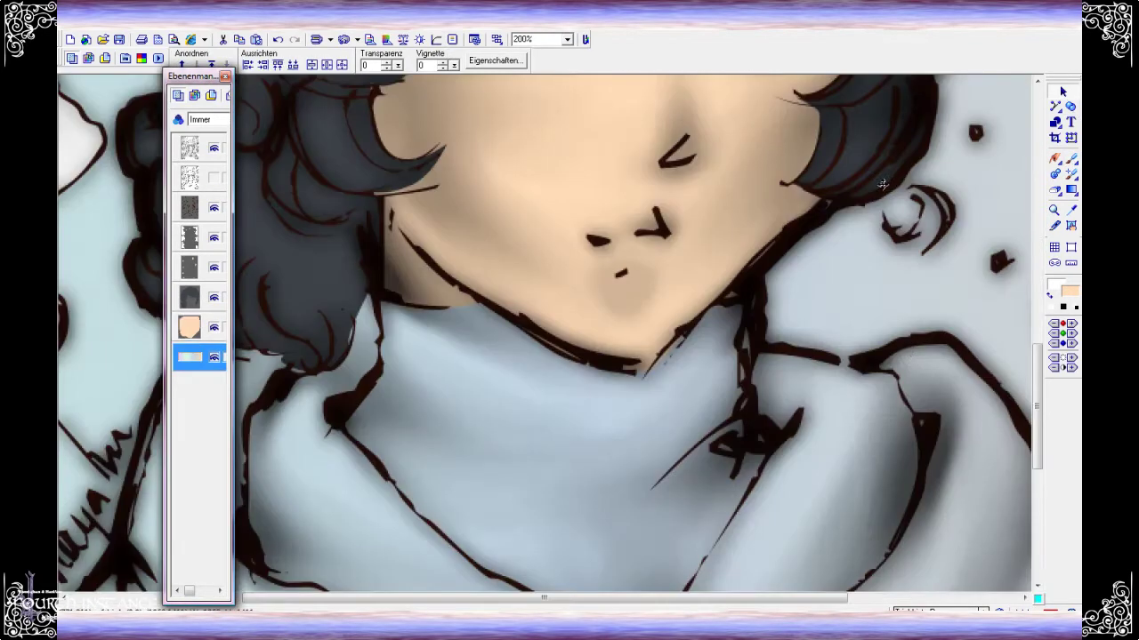
scroll(882, 184, "up", 5)
left_click(1055, 122)
left_click(420, 151)
left_click(468, 141)
left_click(538, 161)
left_click(554, 192)
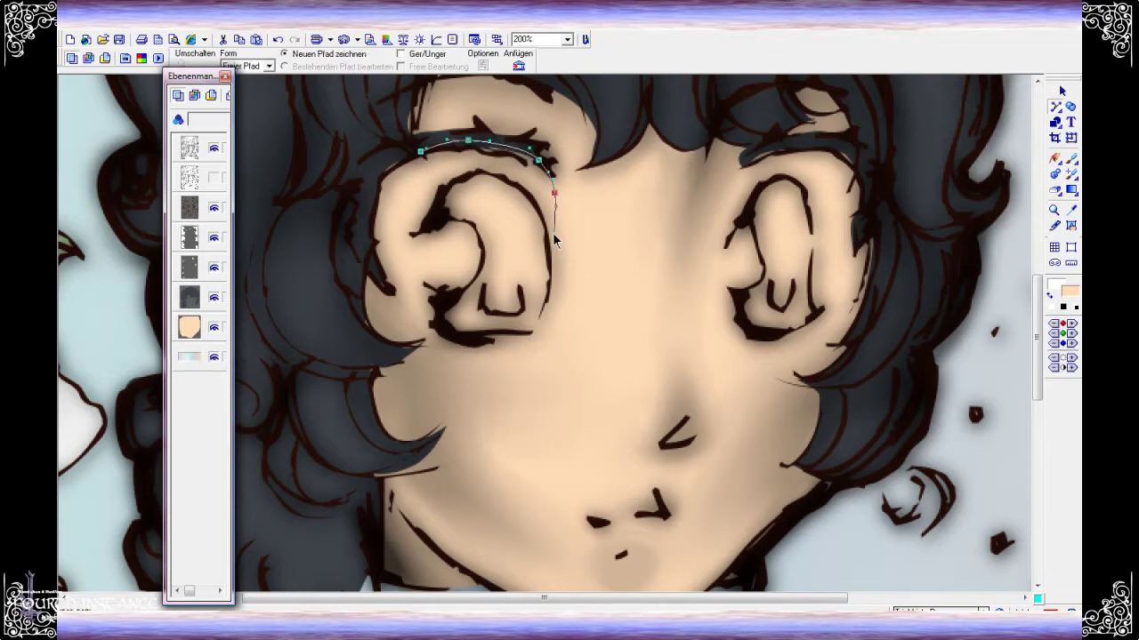
left_click(419, 152)
left_click(803, 142)
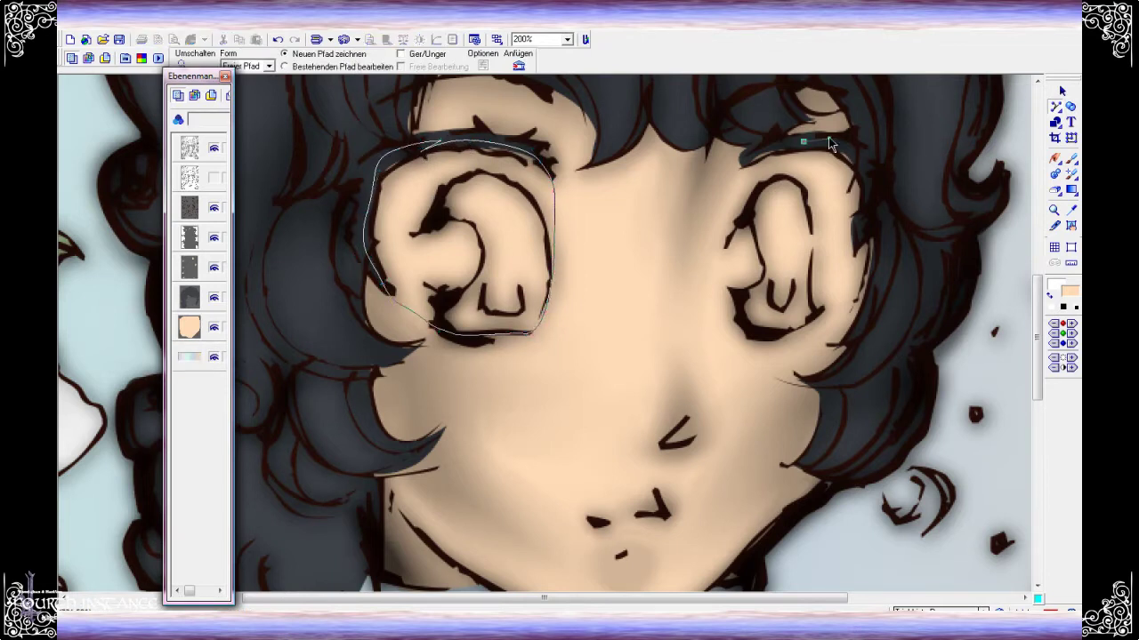
left_click(739, 317)
left_click(735, 292)
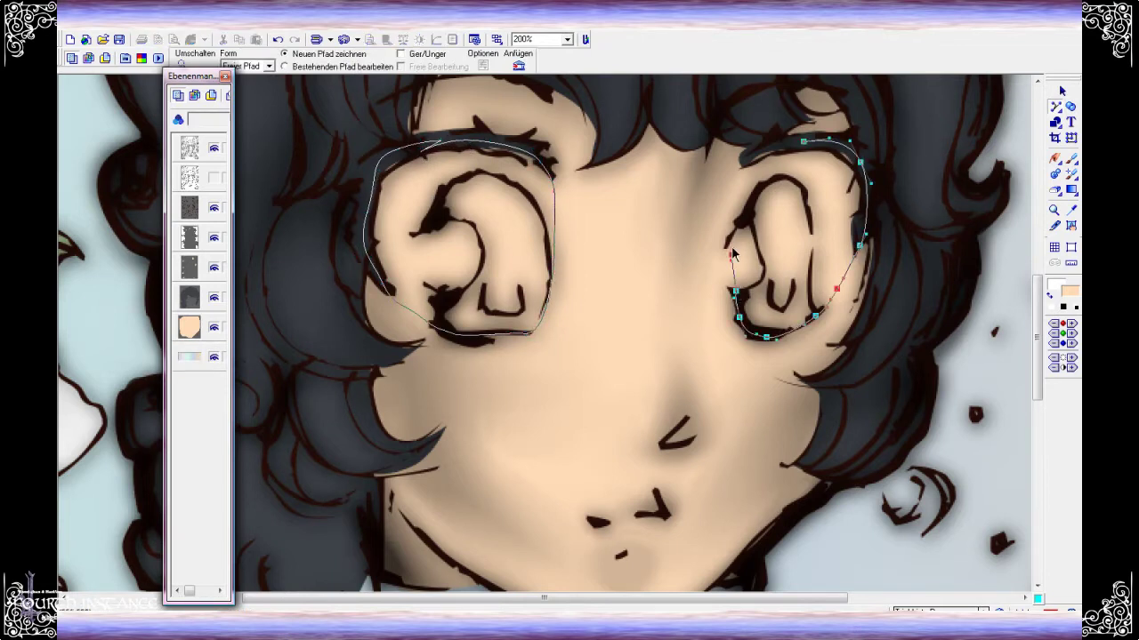
left_click(743, 160)
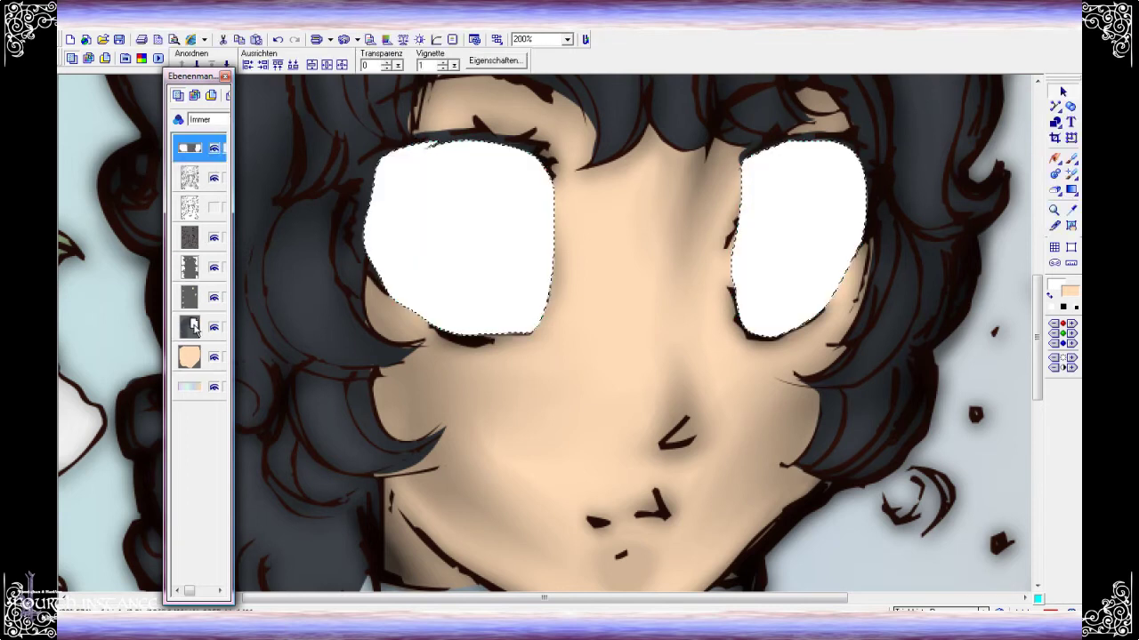
left_click(454, 67)
left_click_drag(454, 67, 462, 70)
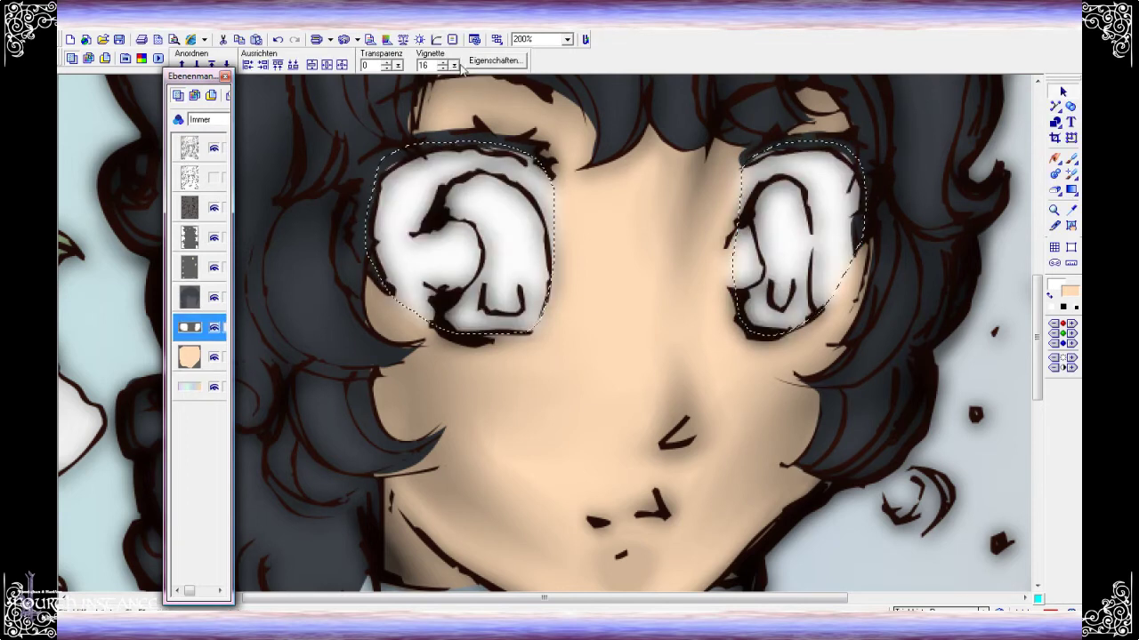
Trace the eye interiors and fill them dark slate on a new layer
key("period")
left_click(433, 210)
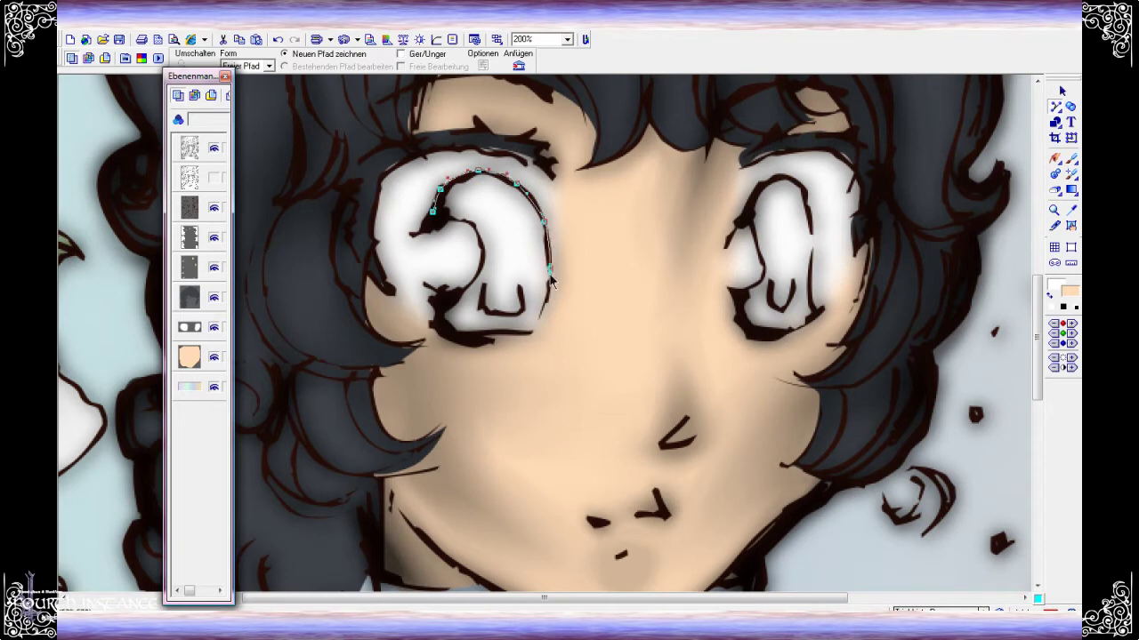
left_click_drag(469, 226, 433, 212)
left_click_drag(744, 219, 761, 185)
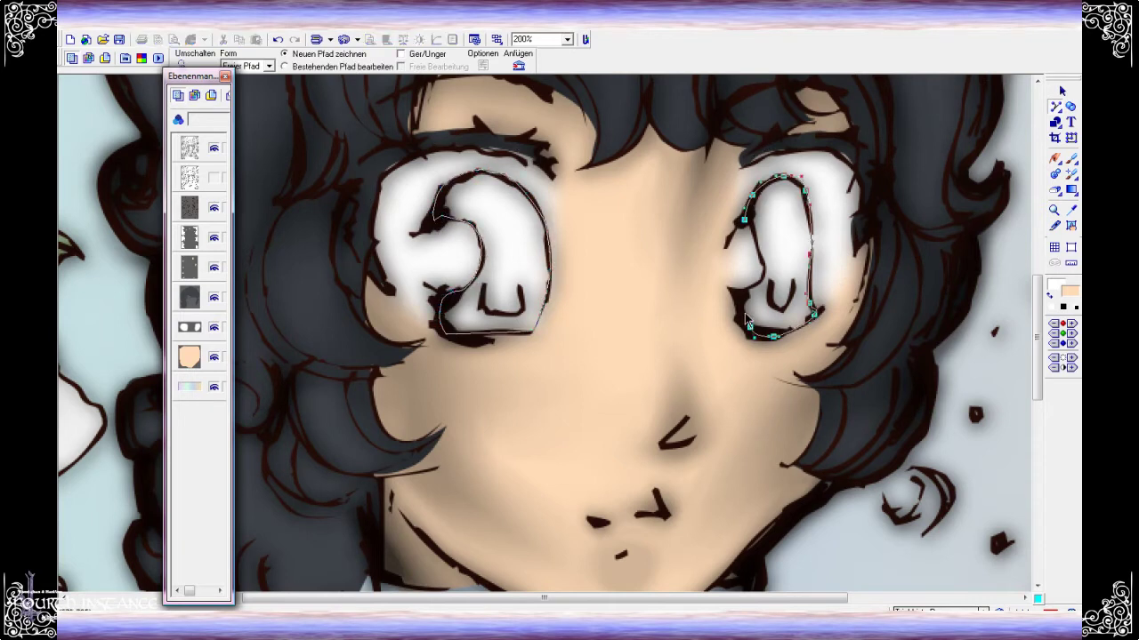
left_click(1062, 91)
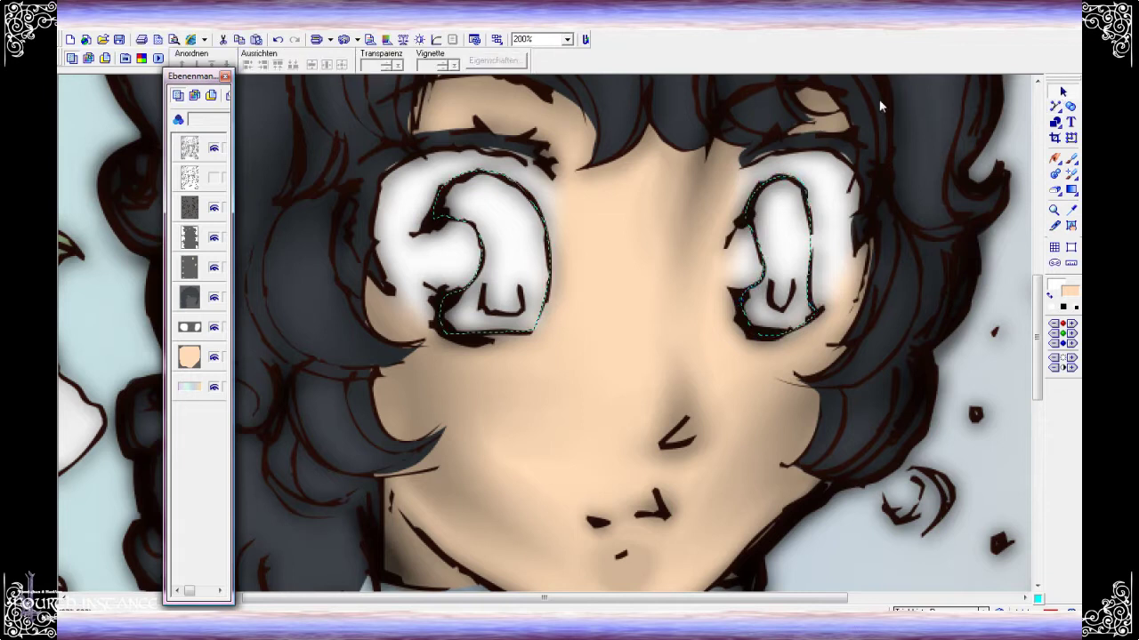
left_click(1071, 158)
key("Return")
mouse_move(774, 196)
left_mouse_down()
mouse_move(760, 221)
mouse_move(470, 254)
left_mouse_up()
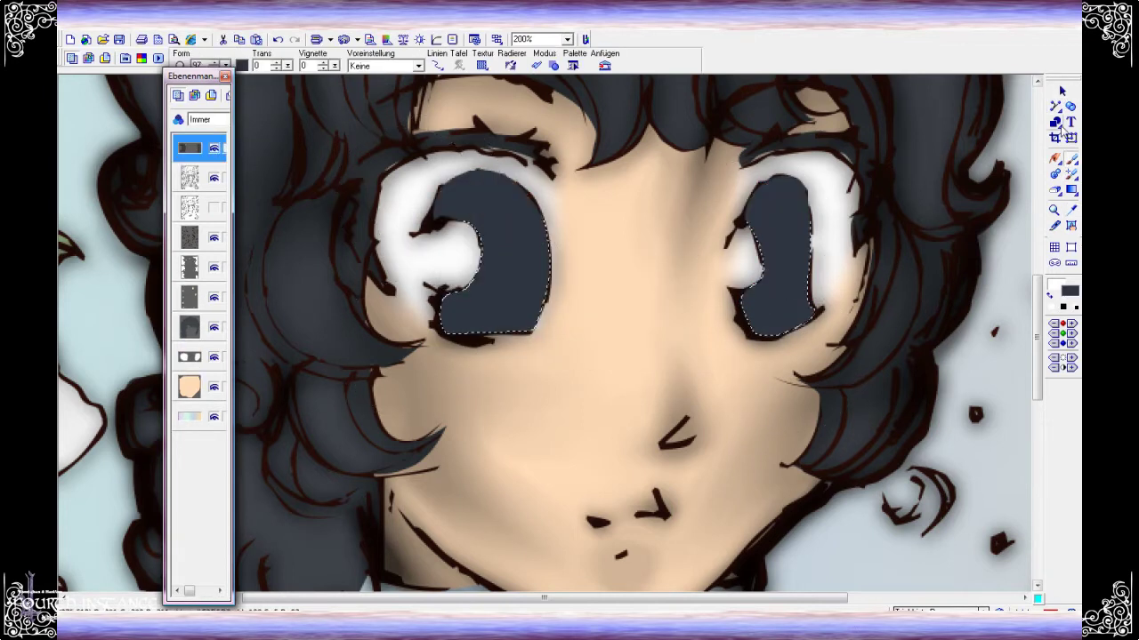
Move the dark eye layer beneath the line art and darken the left eye's interior
left_click_drag(190, 147, 189, 342)
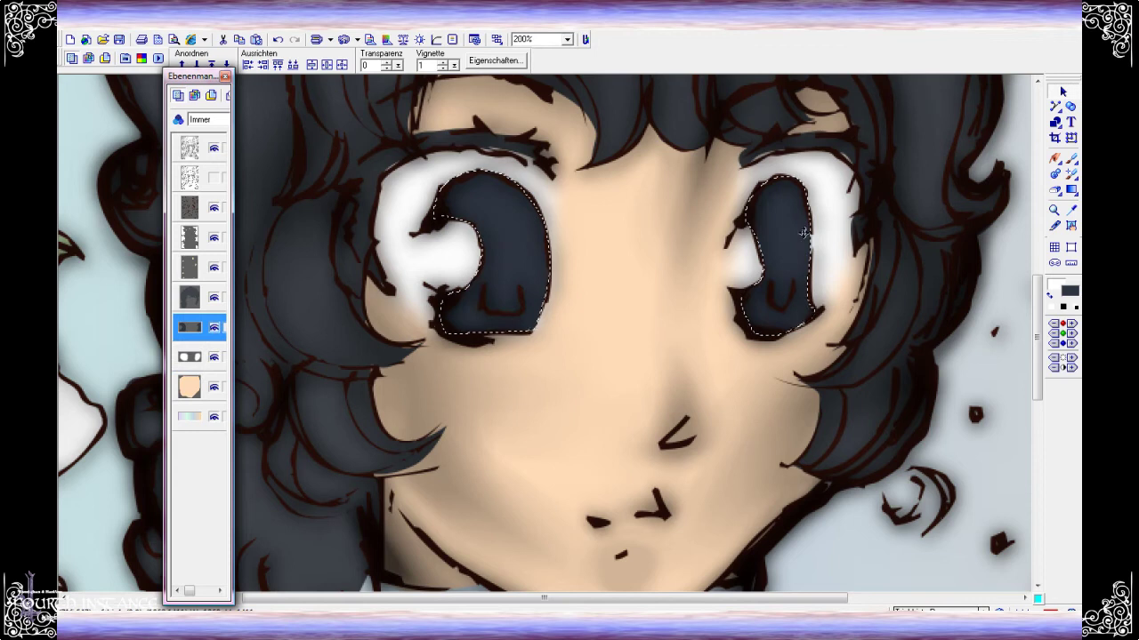
left_click(190, 327)
left_click(241, 64)
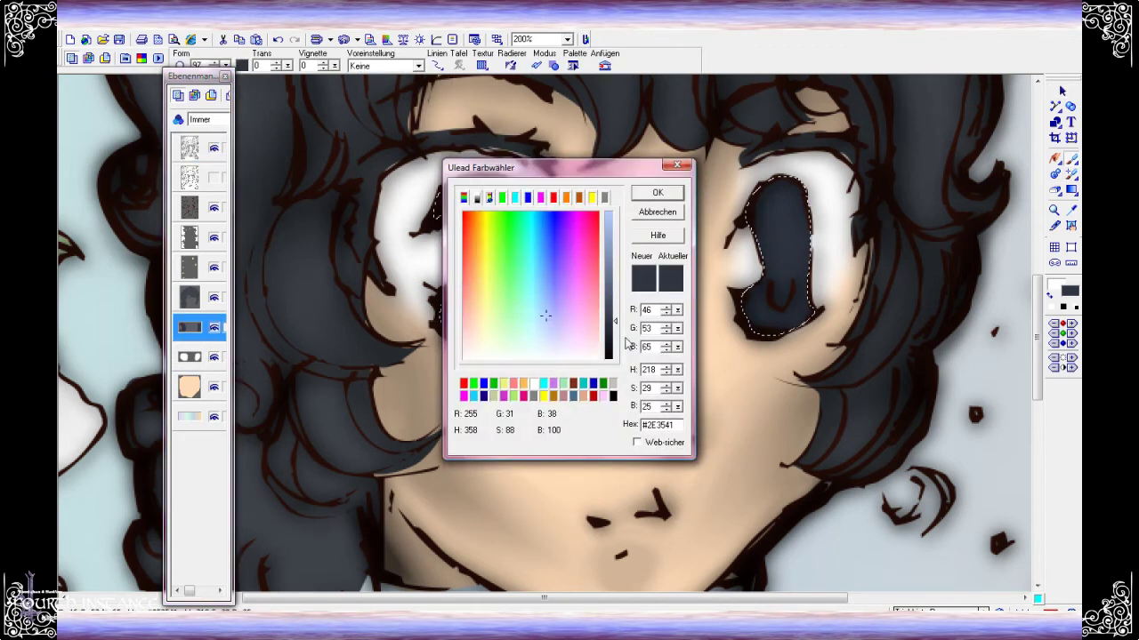
key("Return")
left_click_drag(457, 255, 483, 254)
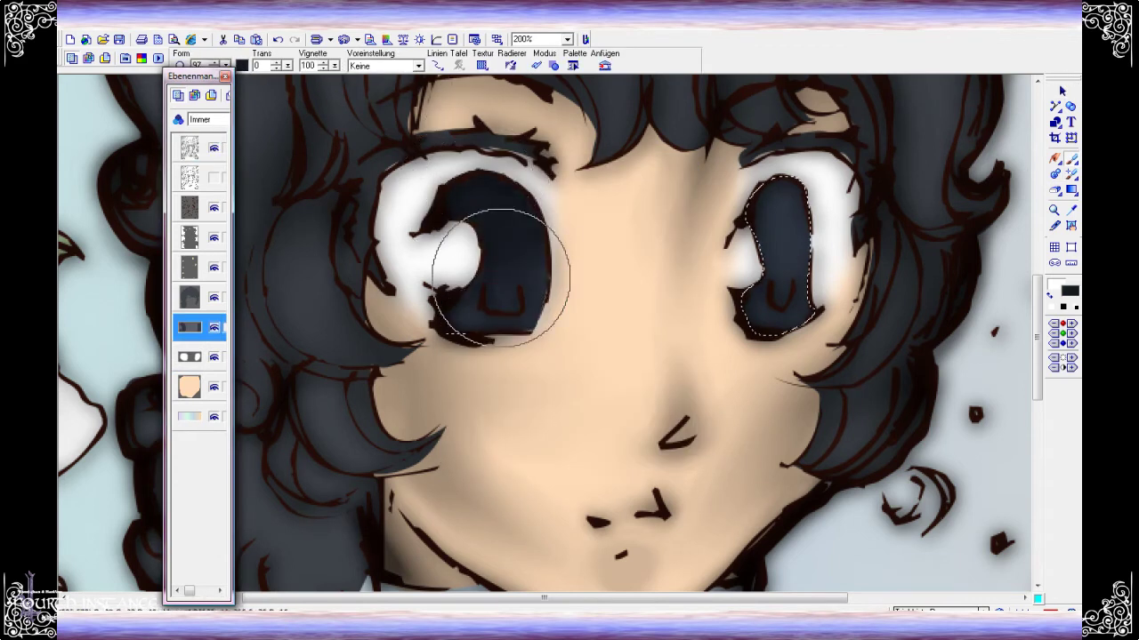
Brush a lighter bluish shade along both iris bottoms, with brush size 8
left_click(241, 65)
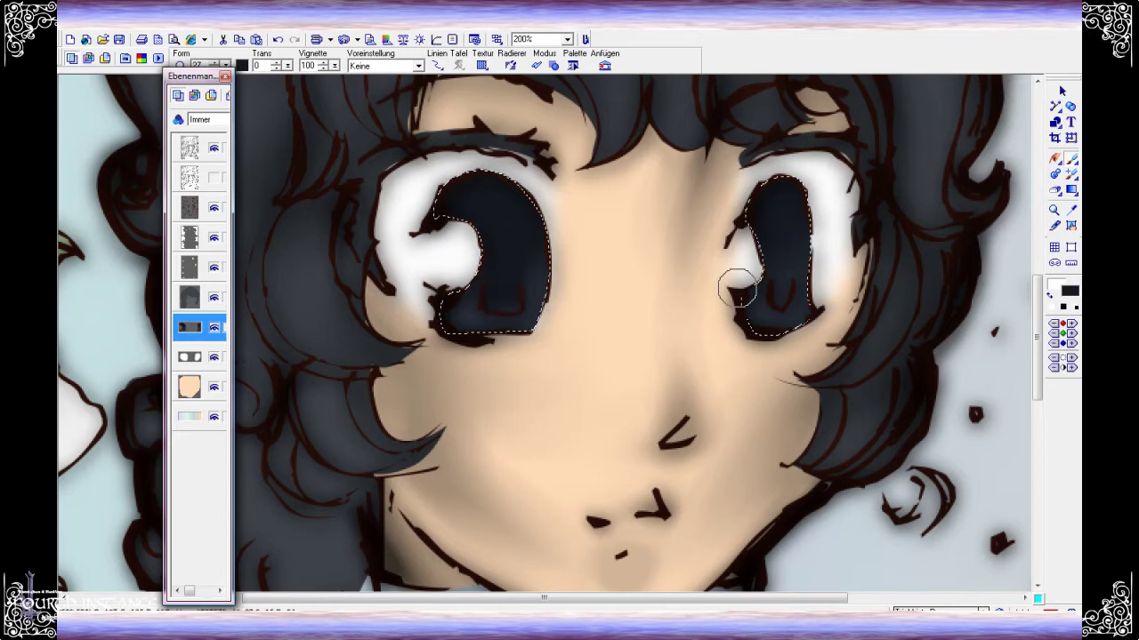
left_click(620, 246)
left_click(657, 192)
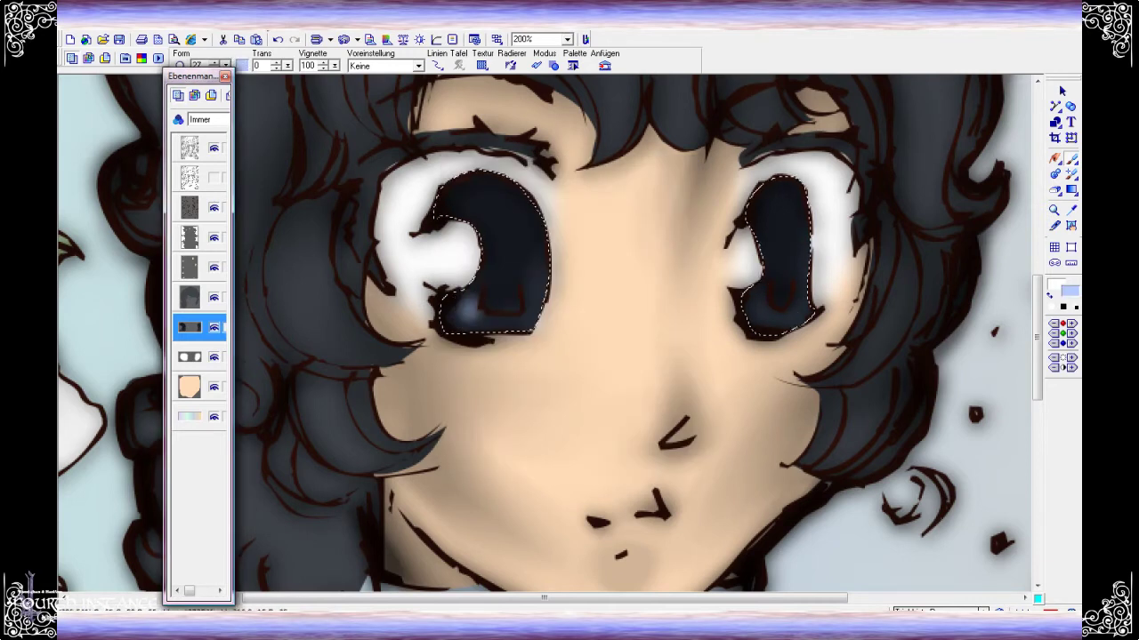
left_click_drag(487, 318, 466, 315)
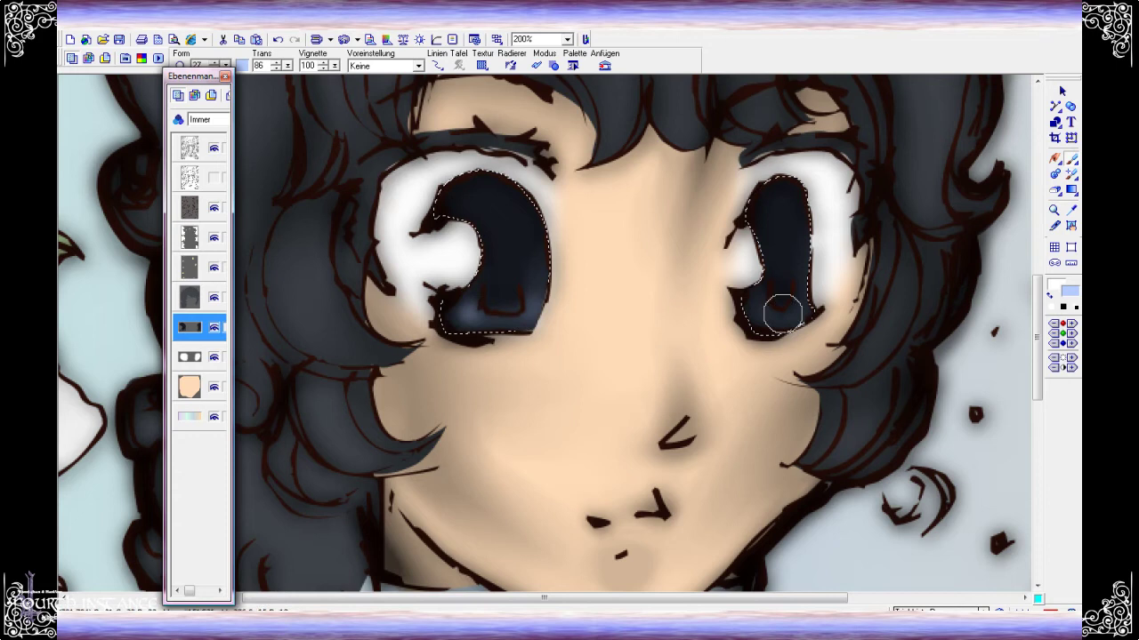
left_click_drag(757, 303, 805, 313)
left_click(225, 65)
left_click_drag(258, 80, 207, 80)
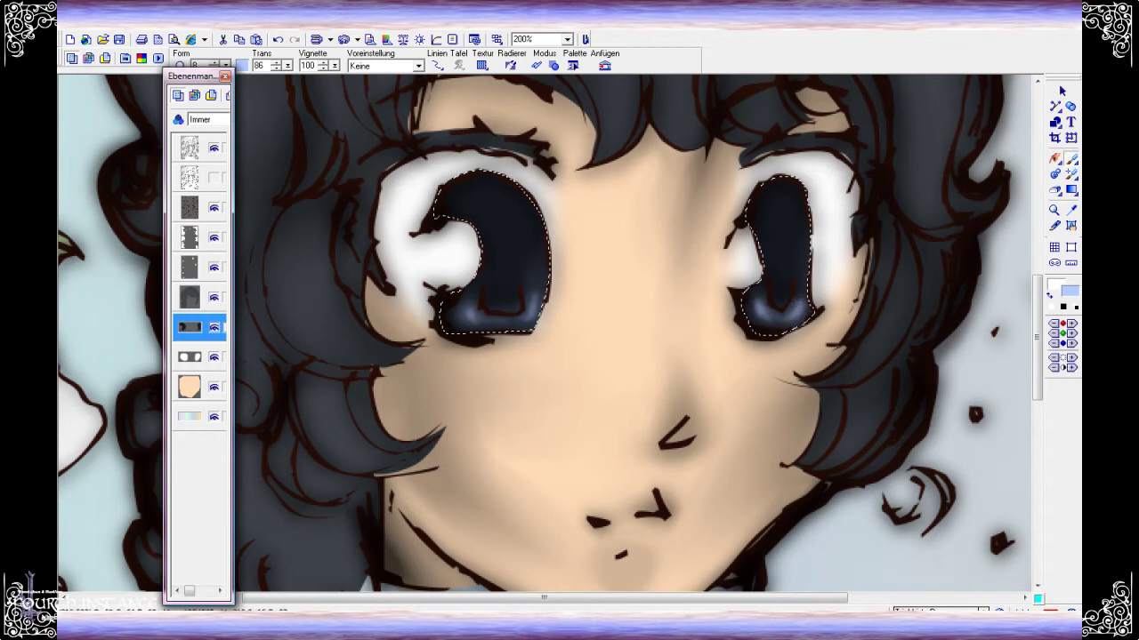
Switch the brush to a near-white colour with transparency 40
left_click(1057, 286)
left_click_drag(610, 303, 610, 222)
left_click(653, 193)
double_click(260, 65)
type("40")
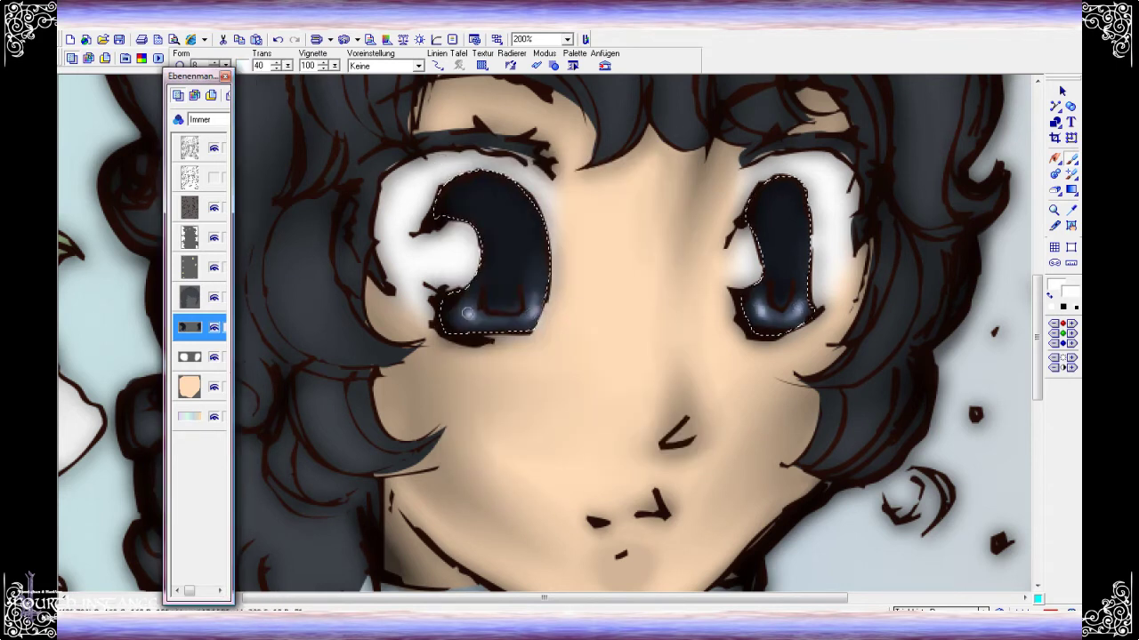
Begin the collar path along its top edge and down the right side
scroll(467, 313, "down", 3)
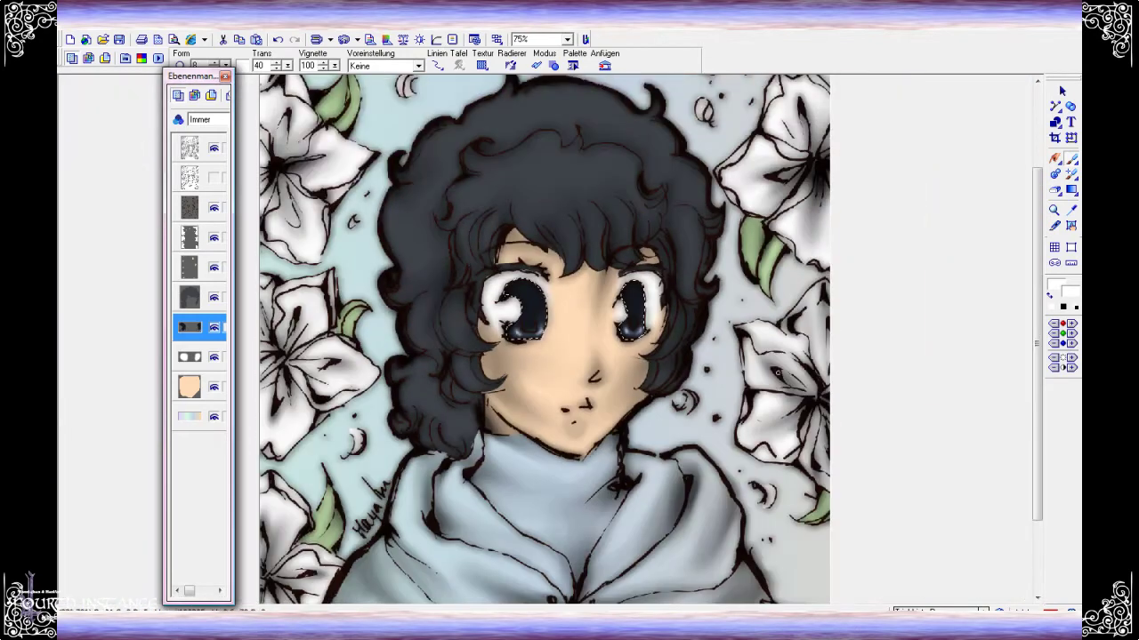
left_click(1062, 90)
scroll(841, 347, "up", 2)
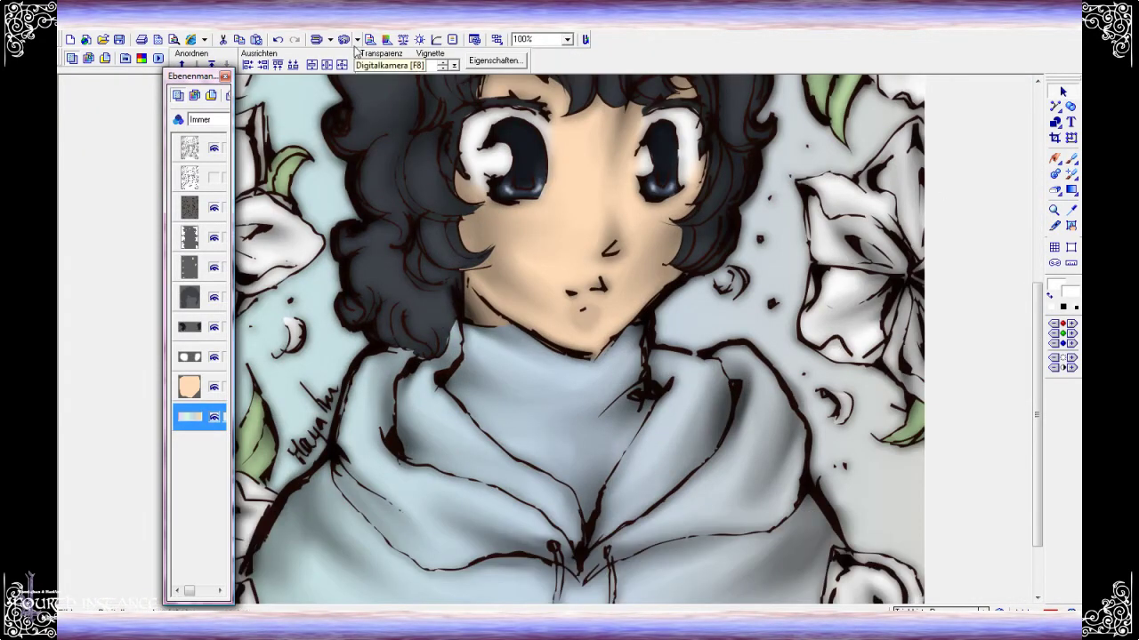
key("v")
scroll(523, 351, "up", 3)
left_click(468, 244)
left_click(846, 241)
left_click(854, 305)
scroll(865, 546, "down", 3)
left_click(884, 324)
scroll(894, 346, "down", 3)
Complete the collar outline along the neckline and close the path
left_click(669, 547)
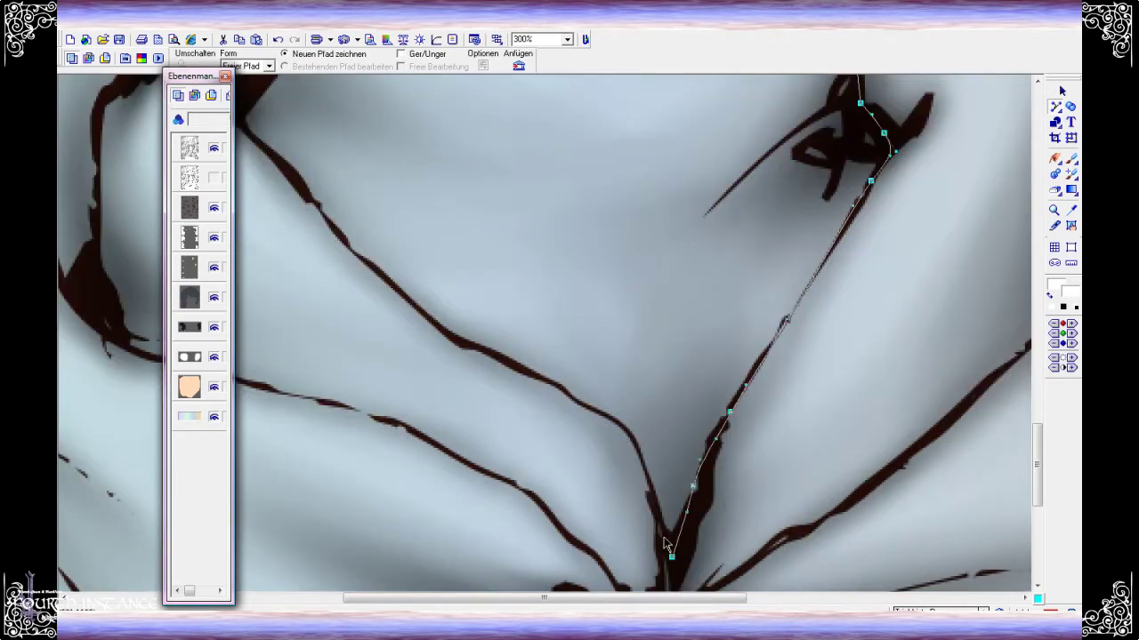
left_click(438, 326)
scroll(533, 552, "up", 4)
scroll(534, 551, "left", 3)
left_click_drag(534, 551, 625, 115)
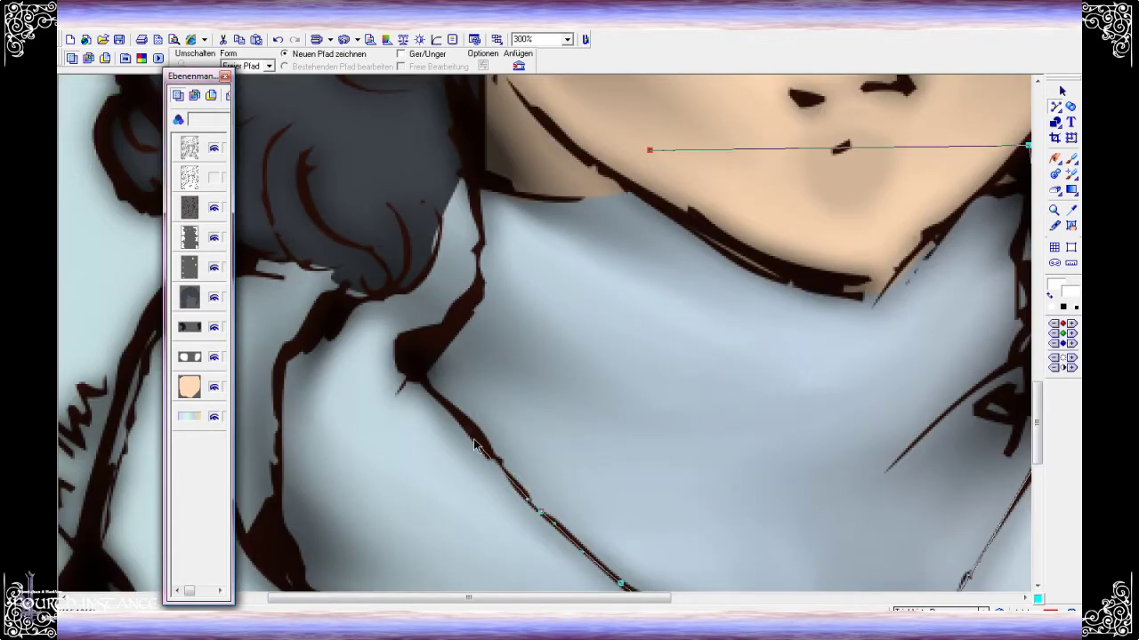
Fill the collar dark blue-grey and move its layer beneath the line art
left_click(1061, 90)
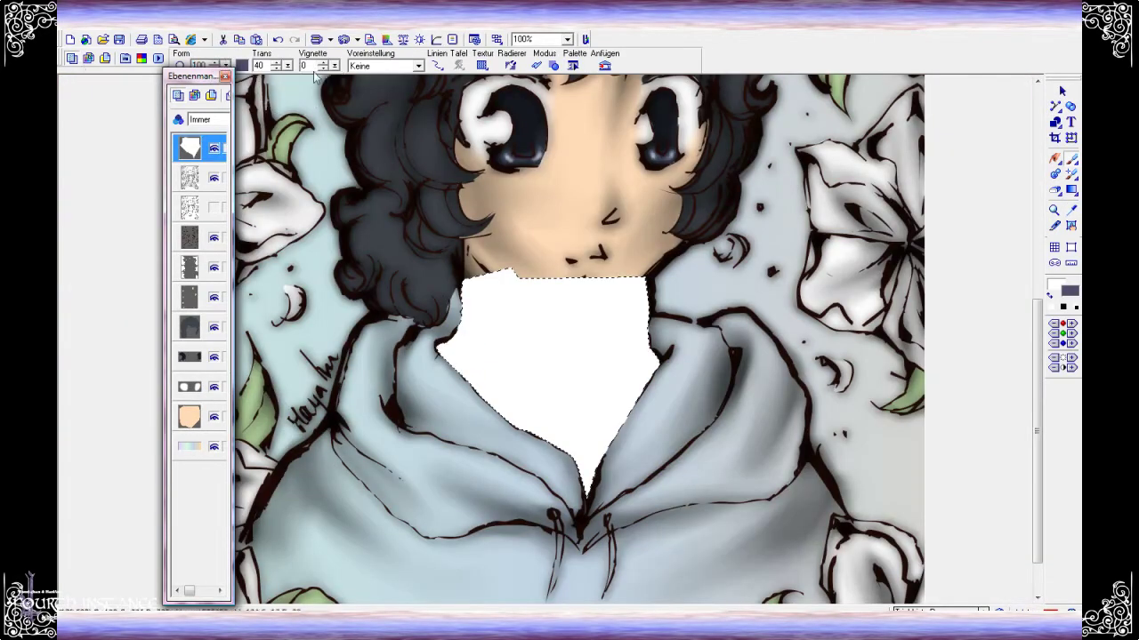
left_click(508, 281)
left_click_drag(202, 385, 198, 429)
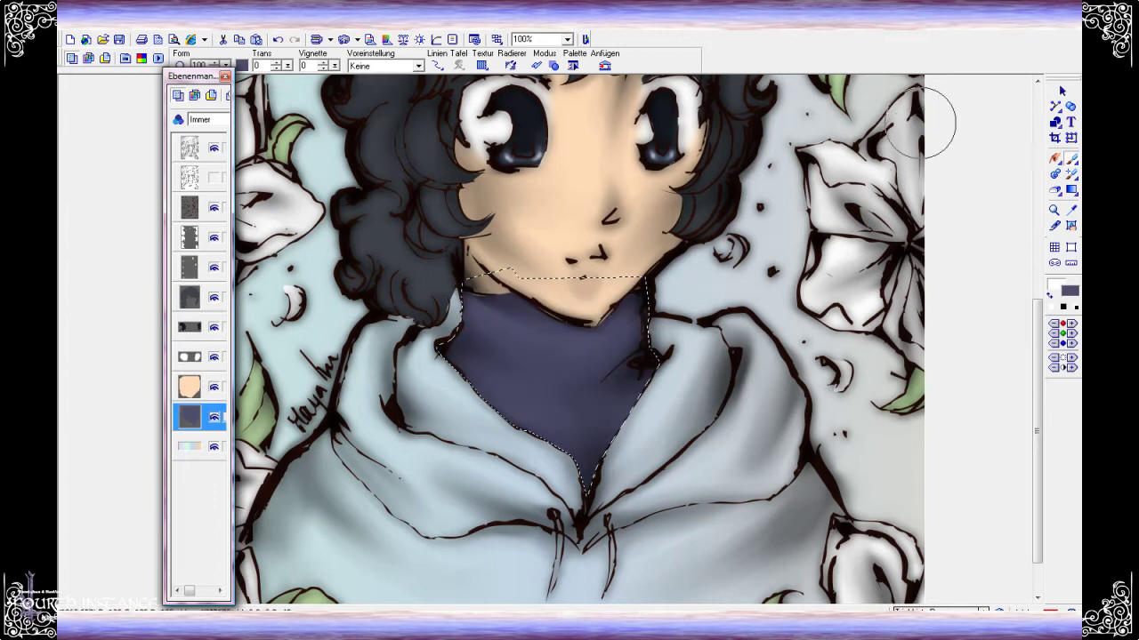
scroll(925, 123, "up", 2)
Trace the small crescent curl and turn it into a white shape
scroll(940, 190, "right", 5)
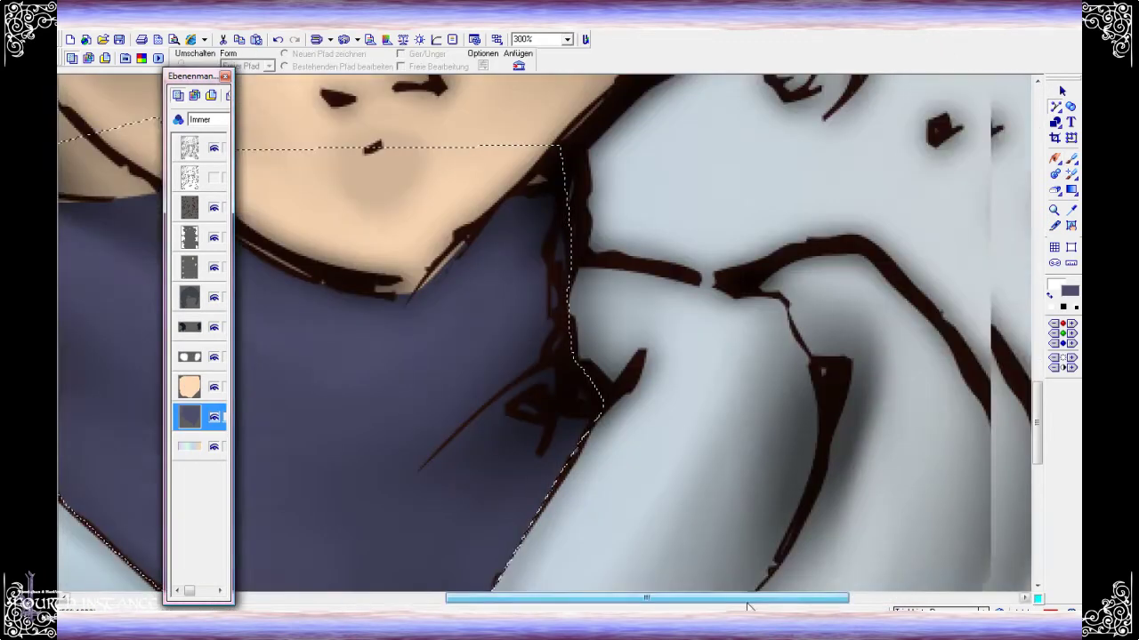
scroll(604, 279, "up", 3)
left_click_drag(604, 278, 634, 362)
left_click(604, 274)
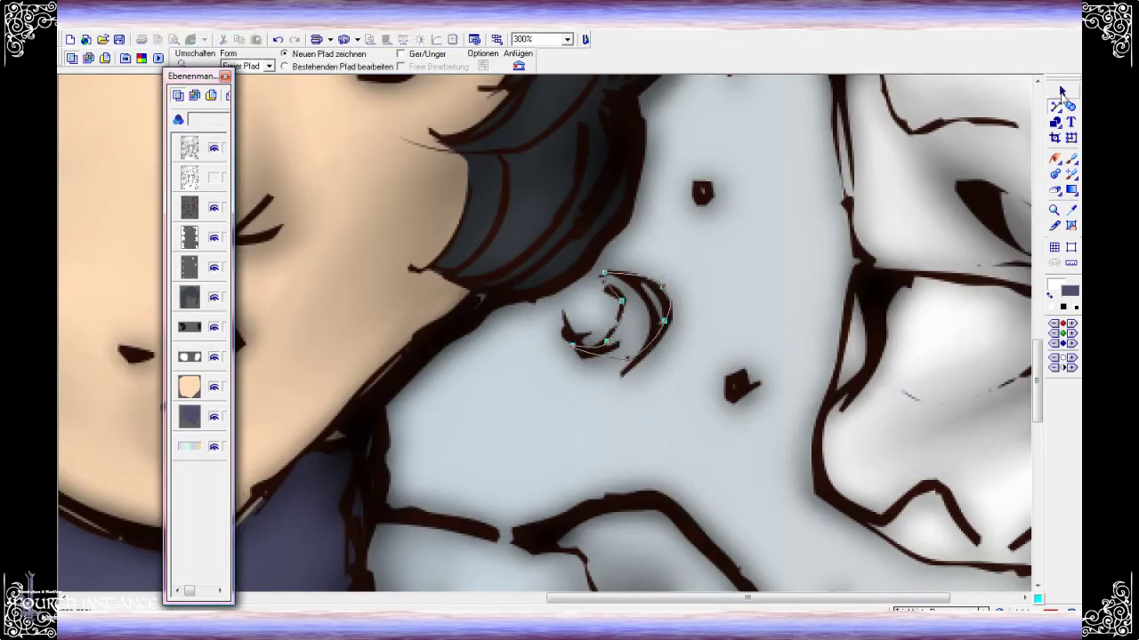
Trace a closed hoodie outline around the sleeve and shoulders
scroll(398, 526, "down", 3)
scroll(398, 520, "down", 2)
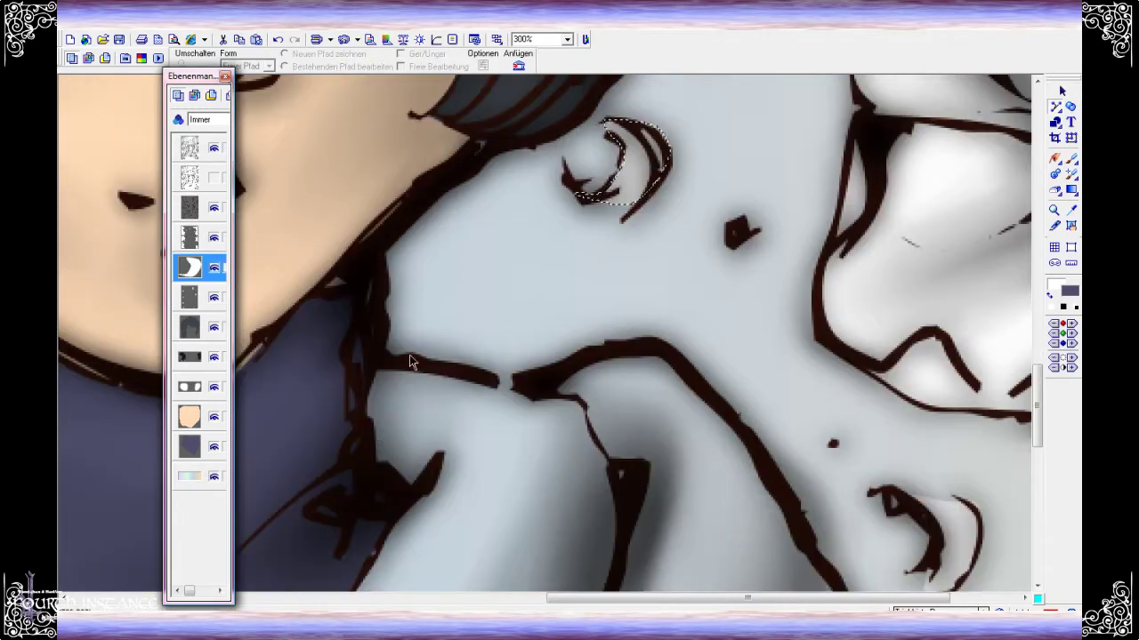
scroll(409, 355, "down", 1)
left_click_drag(481, 338, 800, 516)
scroll(800, 516, "down", 2)
scroll(809, 558, "down", 3)
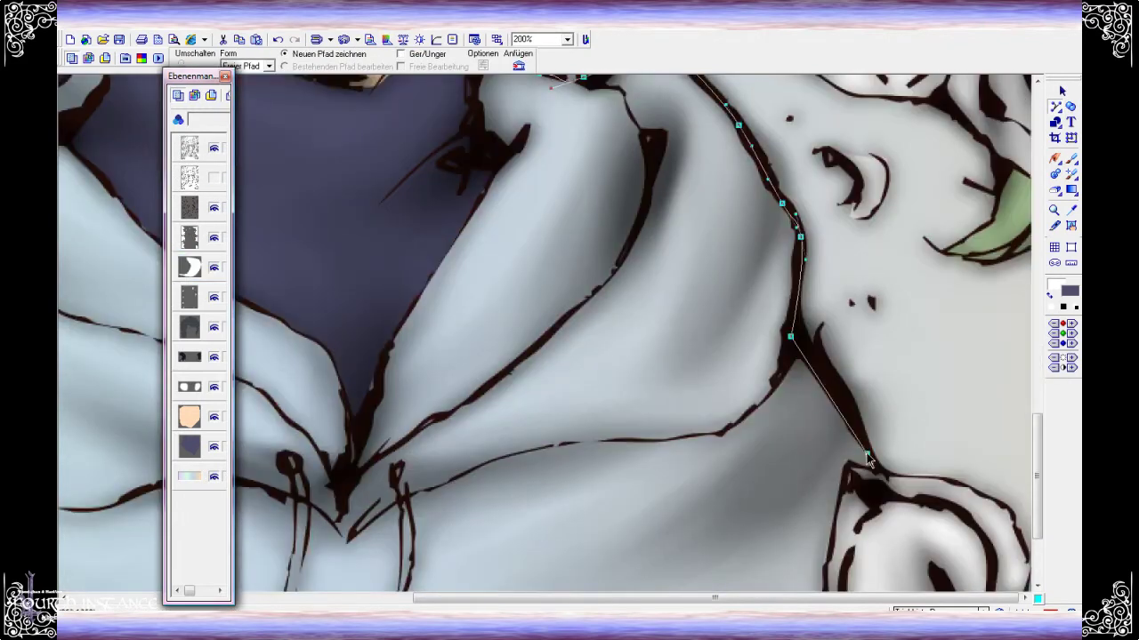
scroll(809, 558, "down", 3)
scroll(534, 445, "left", 5)
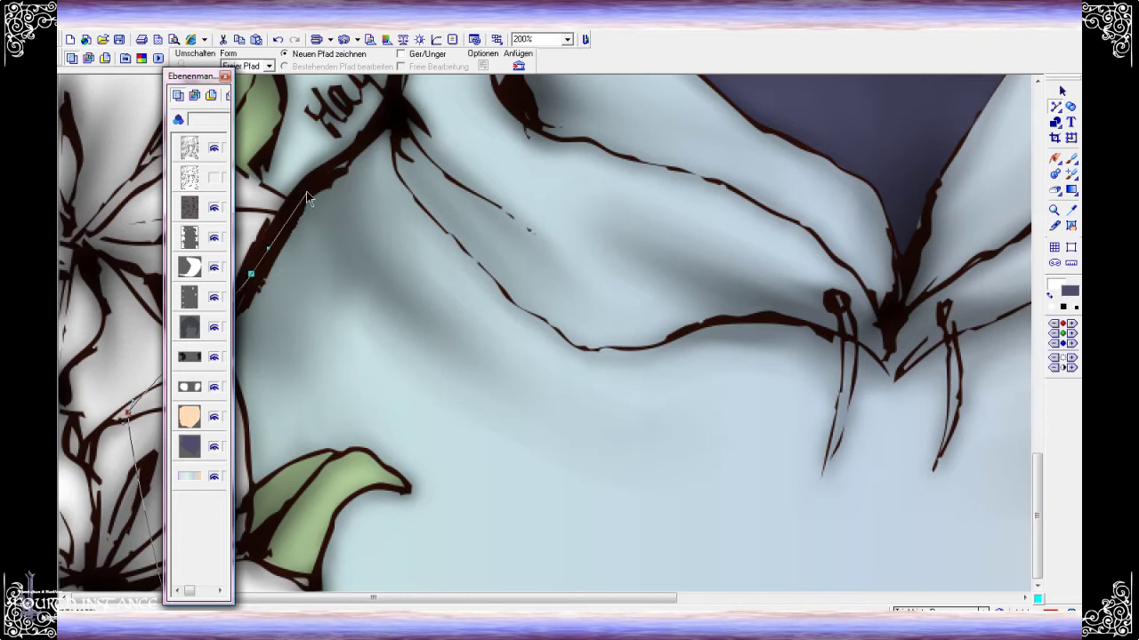
scroll(431, 238, "up", 3)
scroll(444, 267, "up", 2)
scroll(534, 231, "up", 2)
left_click(579, 205)
left_click(647, 189)
scroll(658, 205, "right", 3)
left_click(459, 317)
left_click(689, 263)
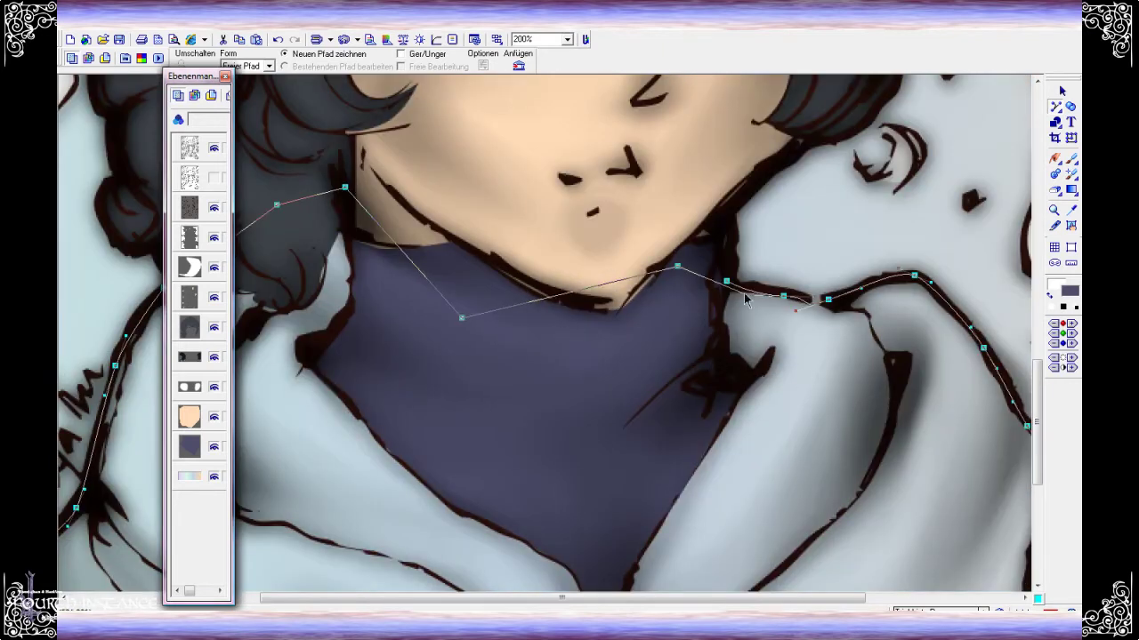
Turn the hoodie path into a shape and paint it pale blue
left_click(1061, 91)
left_click(1072, 160)
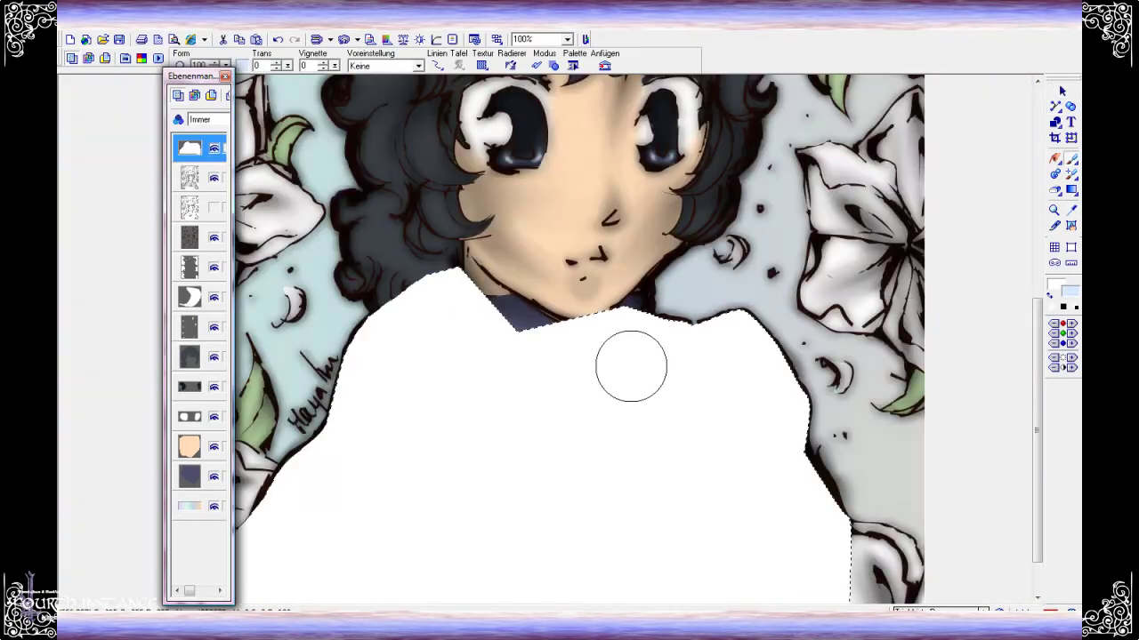
scroll(630, 369, "down", 2)
left_click_drag(631, 368, 747, 578)
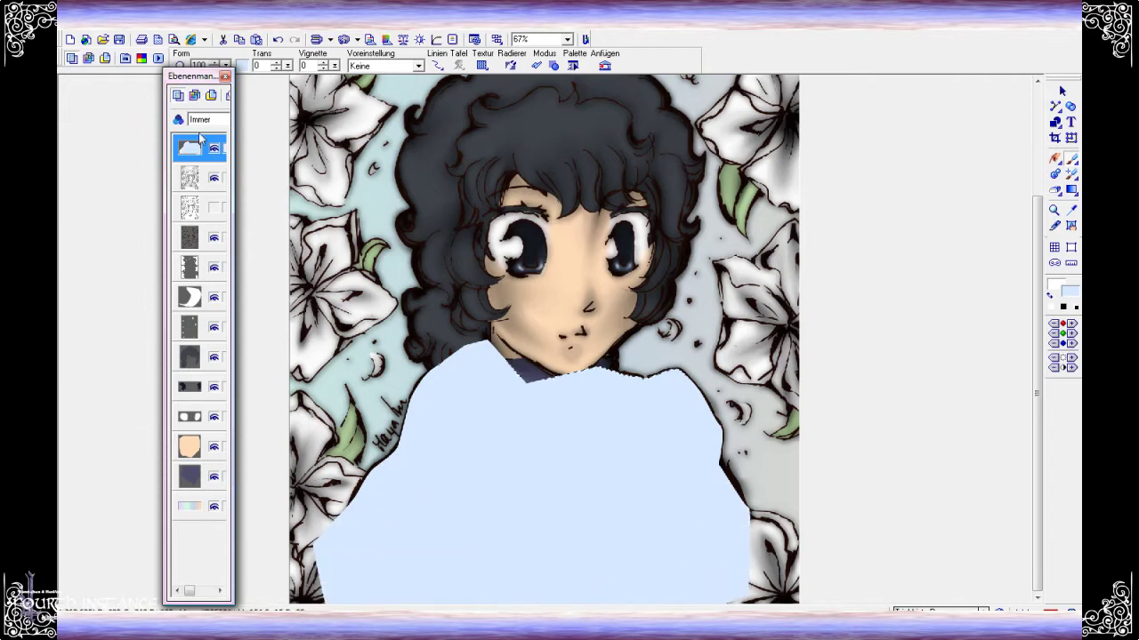
Merge the selected flat colour layers into a single object
scroll(899, 258, "down", 1)
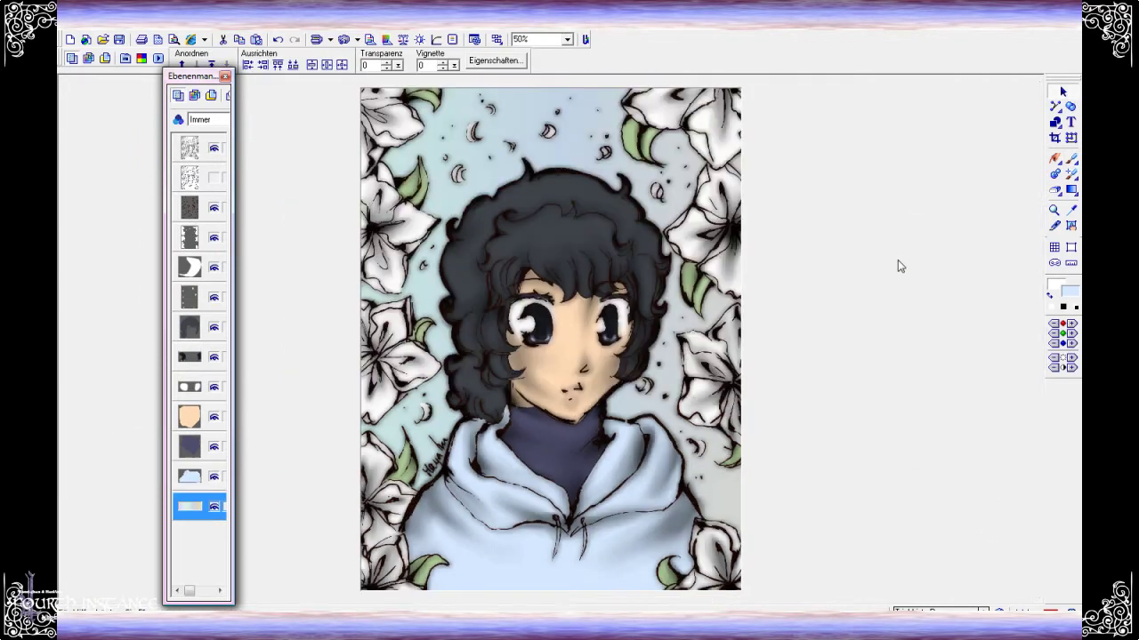
left_click(189, 238)
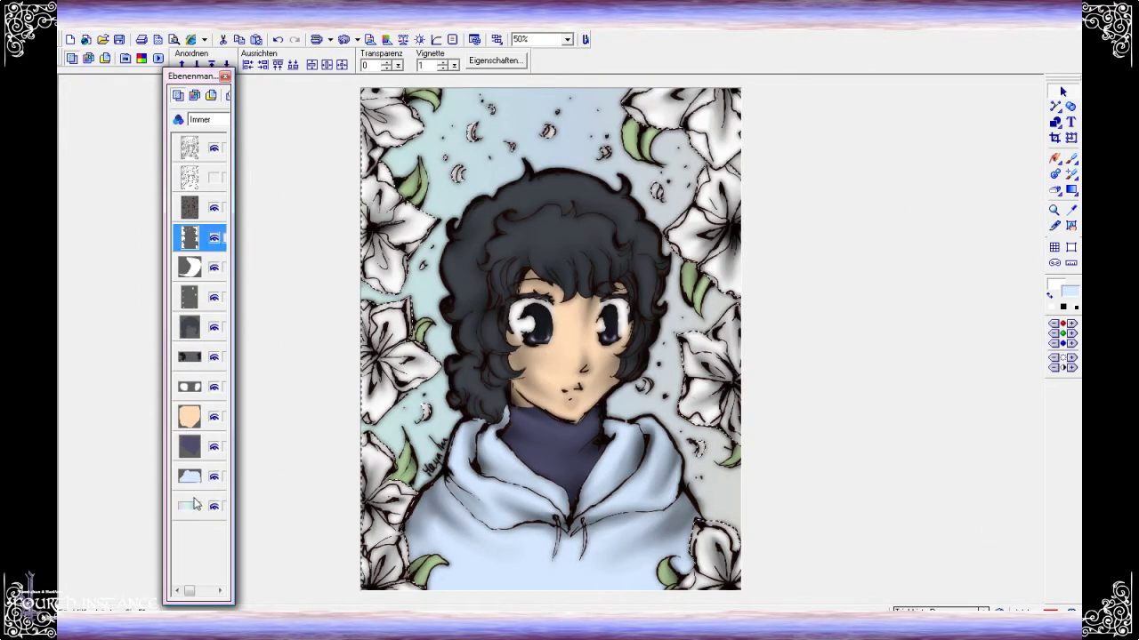
left_click(196, 480, "shift")
right_click(196, 485)
left_click(240, 336)
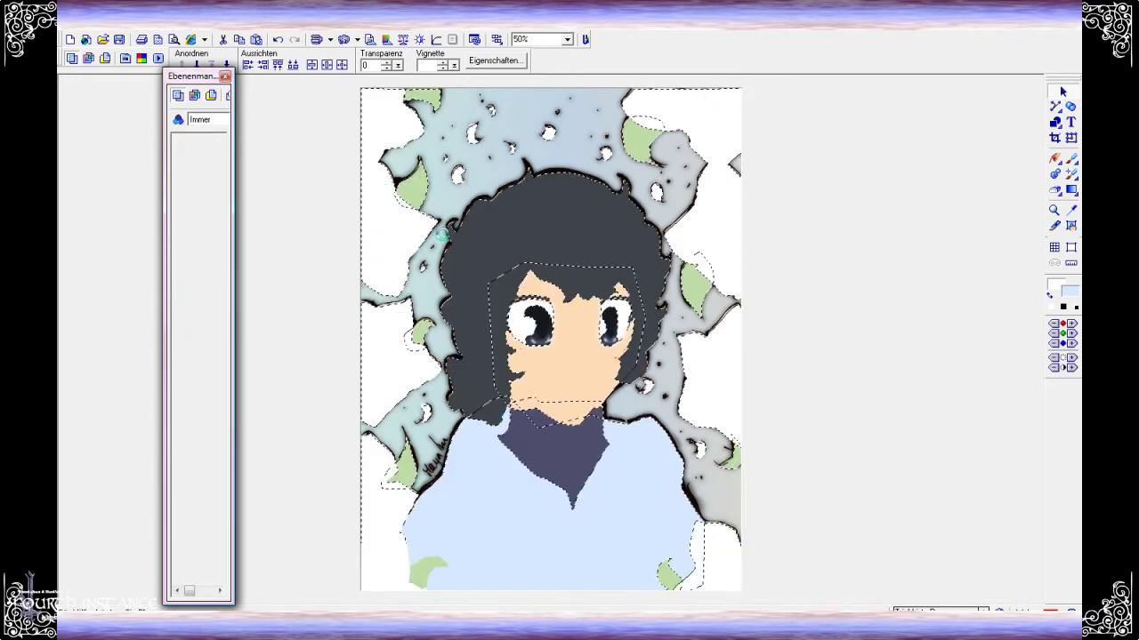
Duplicate the merged figure and set the copy's blending mode to Multiplizieren
right_click(440, 229)
left_click(498, 345)
right_click(496, 339)
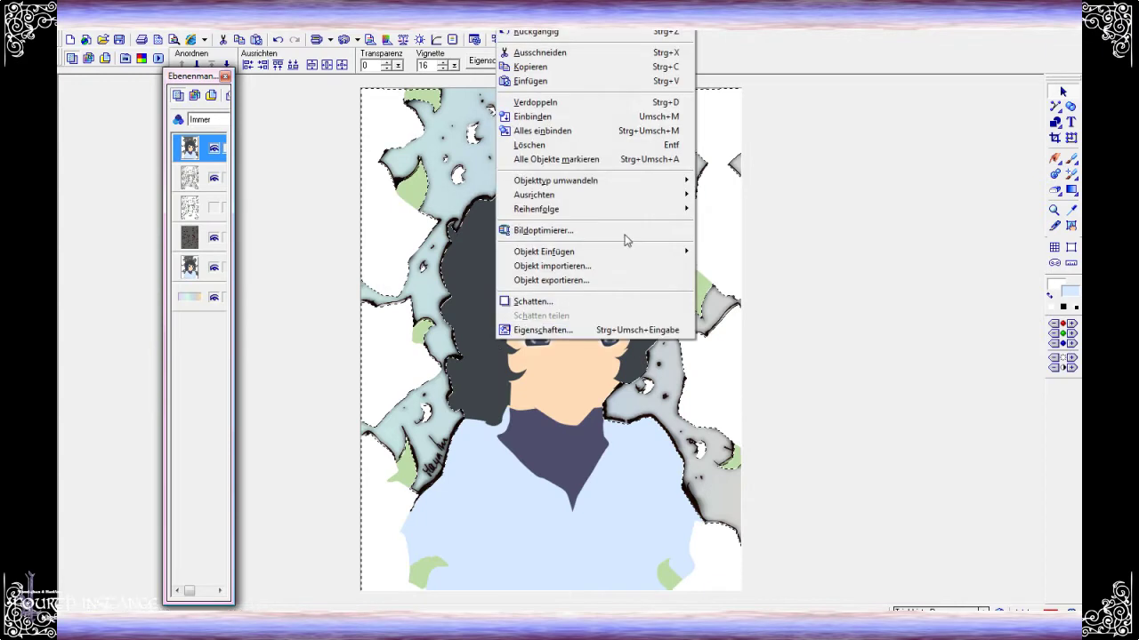
left_click(534, 333)
left_click(558, 301)
left_click(563, 416)
left_click(672, 229)
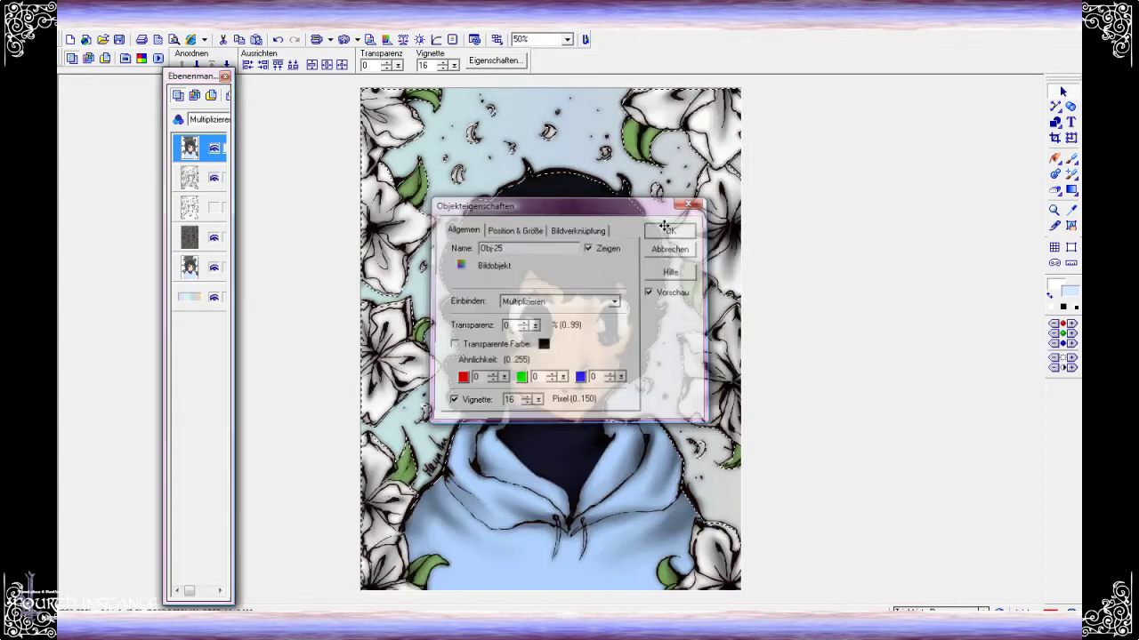
scroll(793, 323, "up", 2)
scroll(792, 323, "up", 2)
scroll(794, 319, "up", 2)
scroll(556, 360, "up", 1)
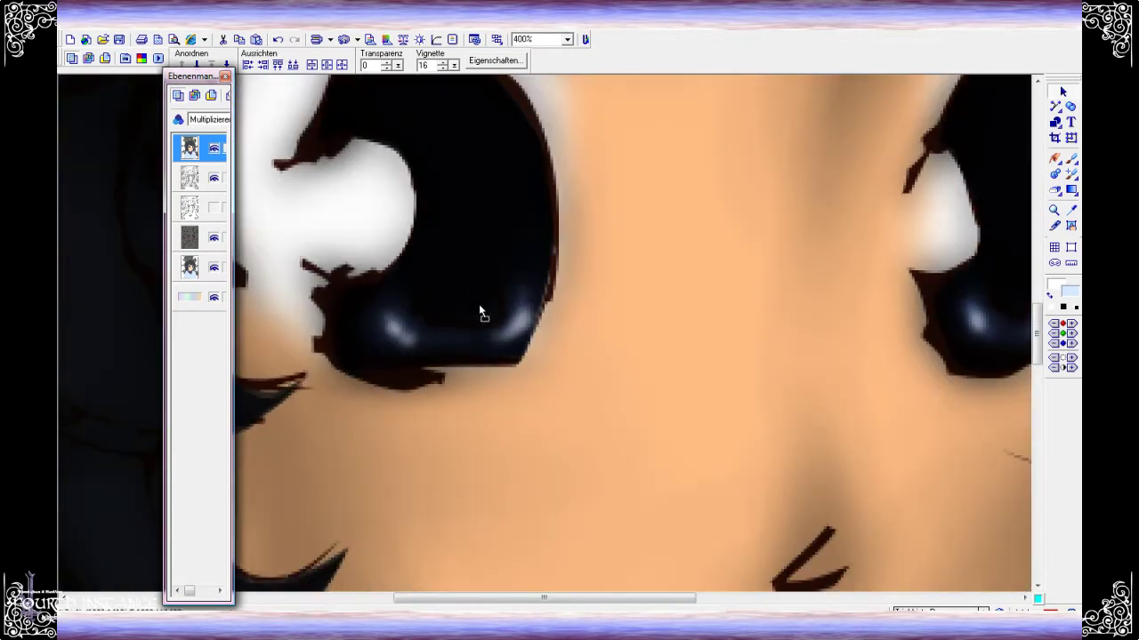
scroll(480, 303, "down", 2)
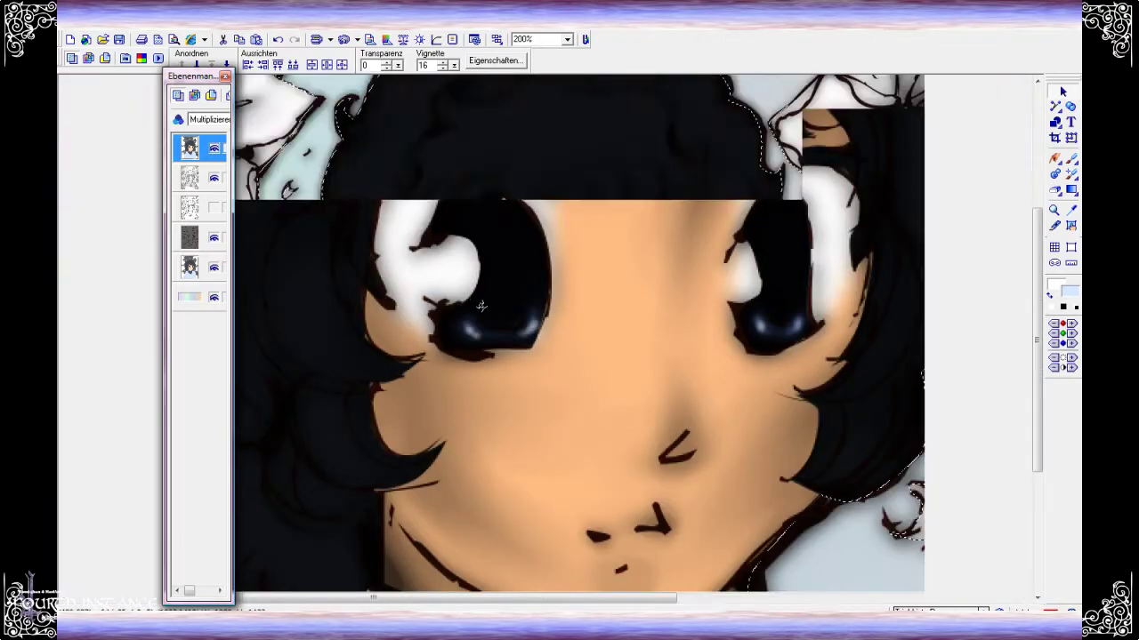
scroll(480, 304, "down", 2)
scroll(481, 303, "down", 1)
scroll(481, 304, "down", 1)
Set the paintbrush to Vignette 100, Form 61 and Transparency 48, zoomed to 100%
left_click(1055, 160)
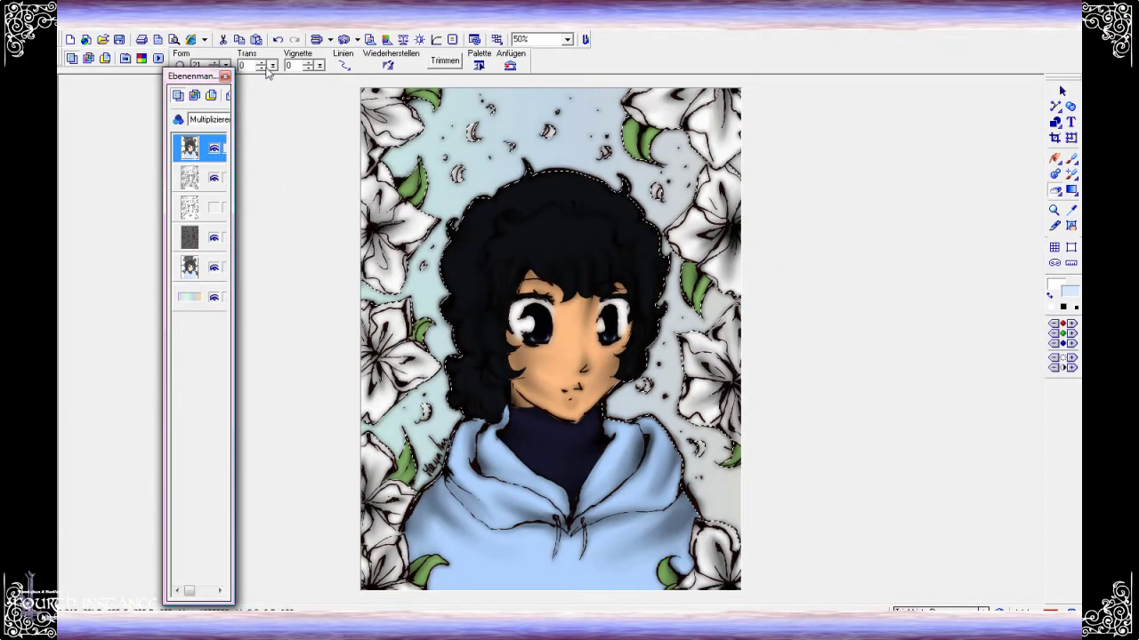
left_click_drag(191, 76, 95, 86)
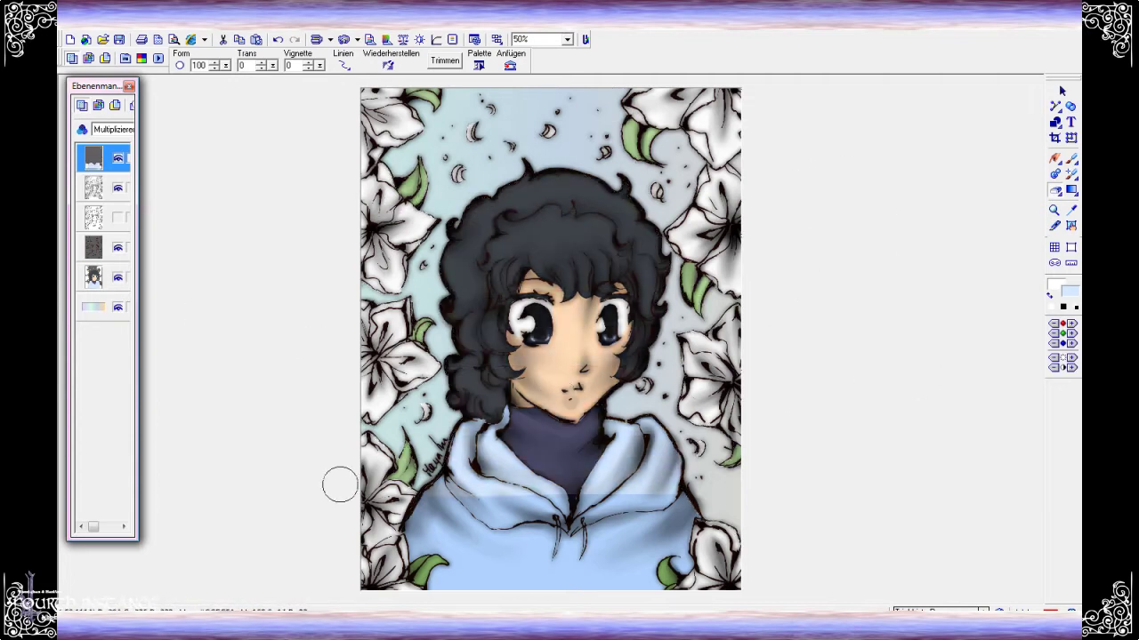
left_click_drag(319, 66, 481, 67)
left_click_drag(273, 66, 338, 80)
left_click_drag(226, 66, 196, 80)
key("plus")
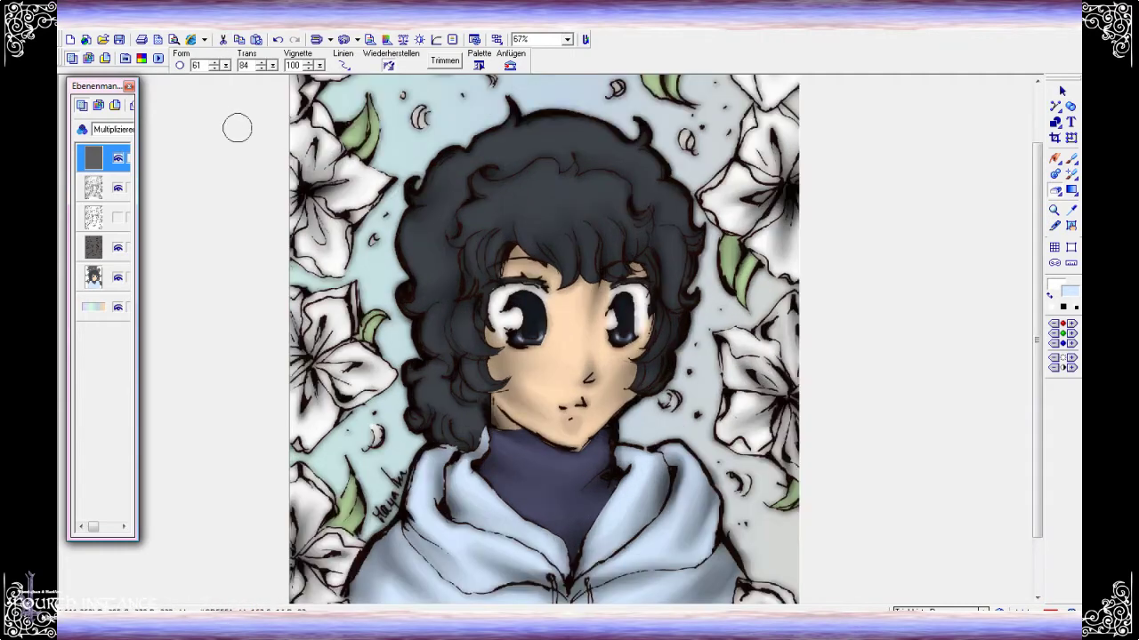
key("plus")
left_click_drag(272, 65, 245, 85)
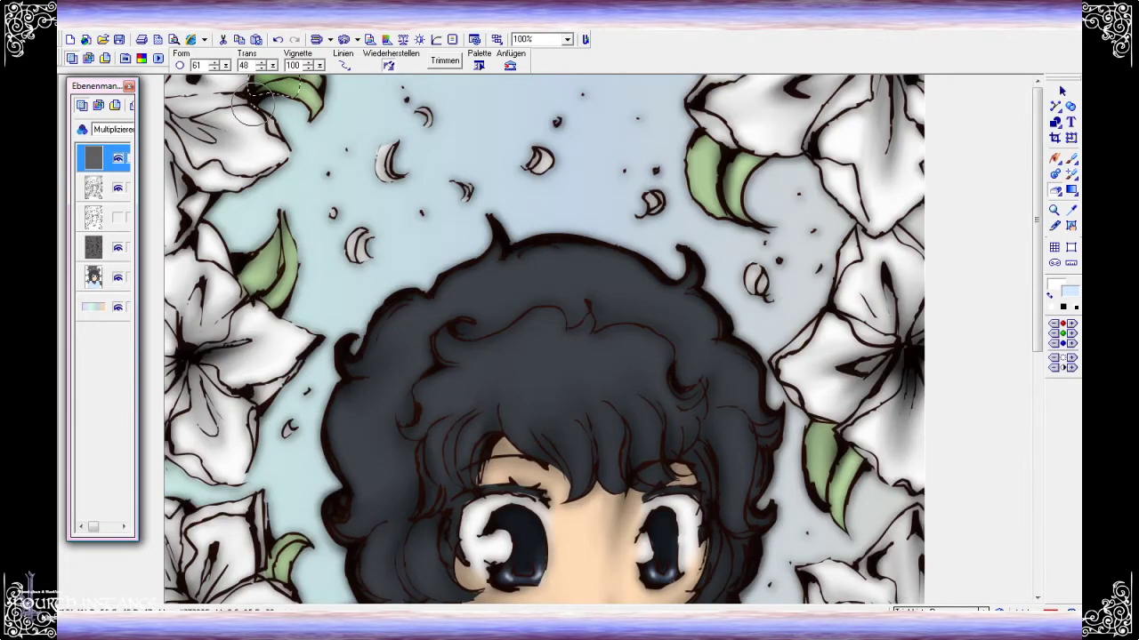
Brush a soft shading stroke onto the green leaf at the right
scroll(238, 253, "down", 5)
scroll(267, 249, "down", 1)
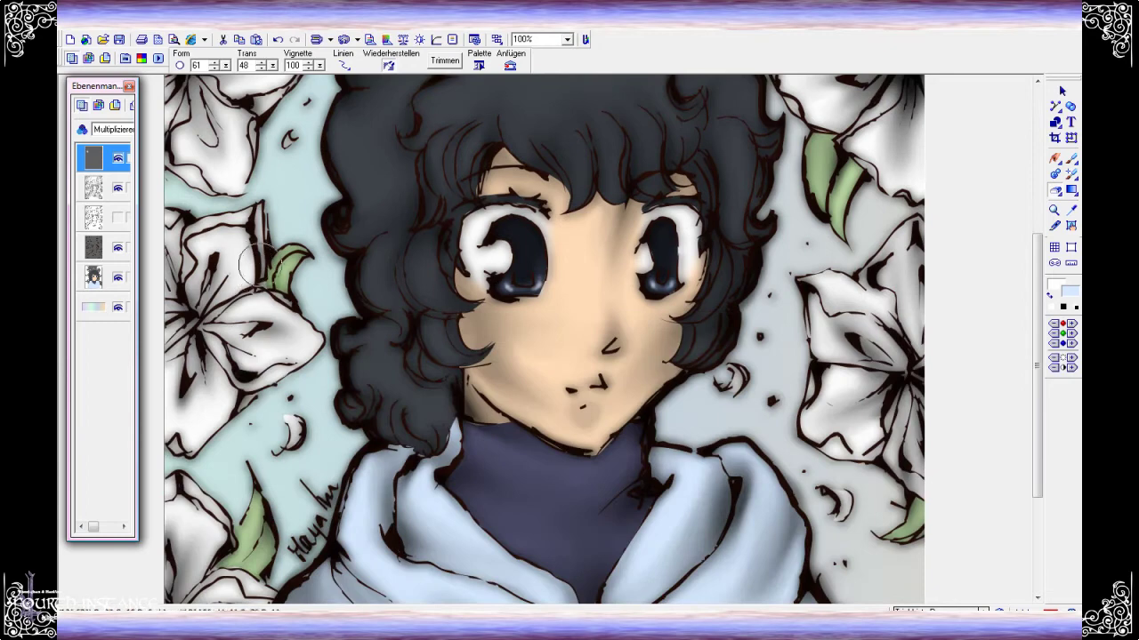
scroll(434, 237, "up", 3)
scroll(427, 249, "down", 3)
scroll(236, 391, "down", 1)
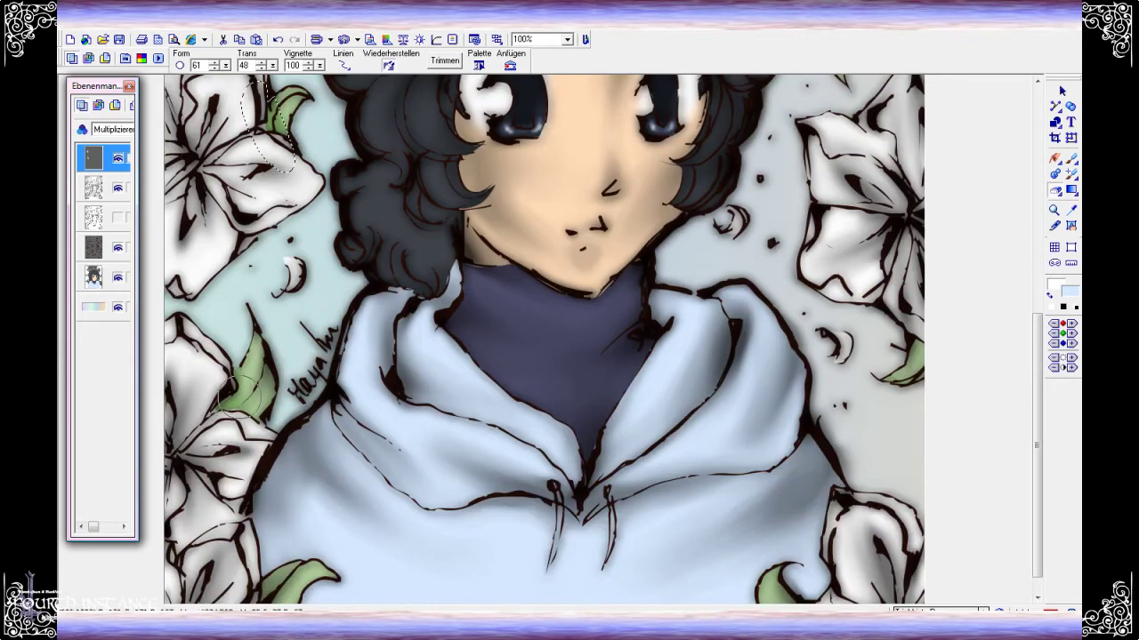
scroll(283, 534, "down", 1)
scroll(283, 534, "up", 3)
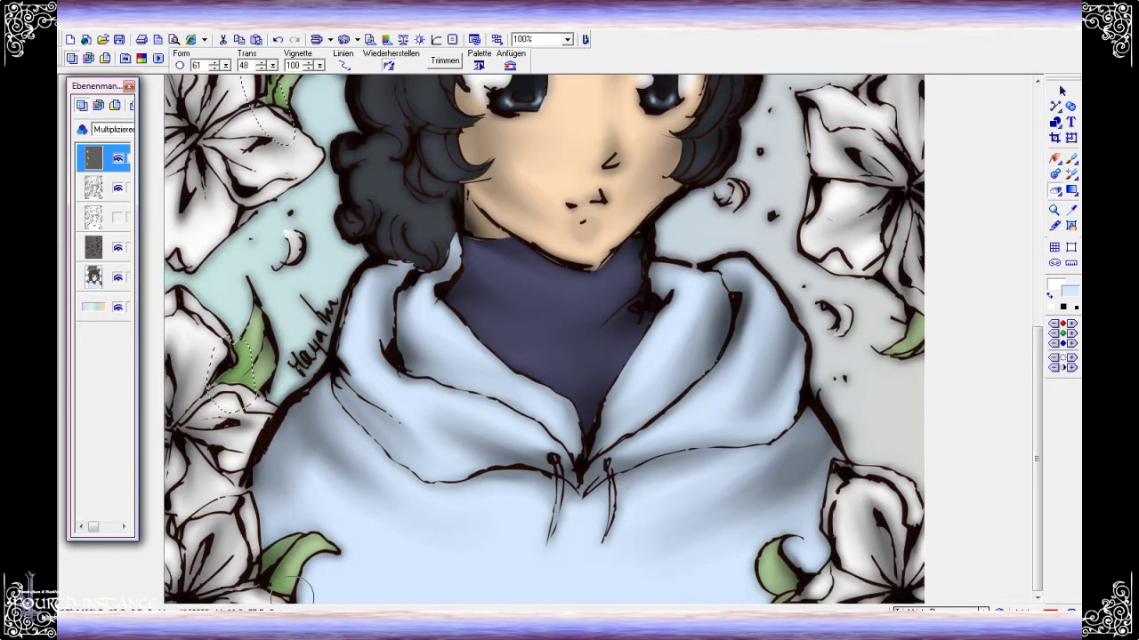
scroll(890, 383, "up", 1)
scroll(833, 305, "up", 5)
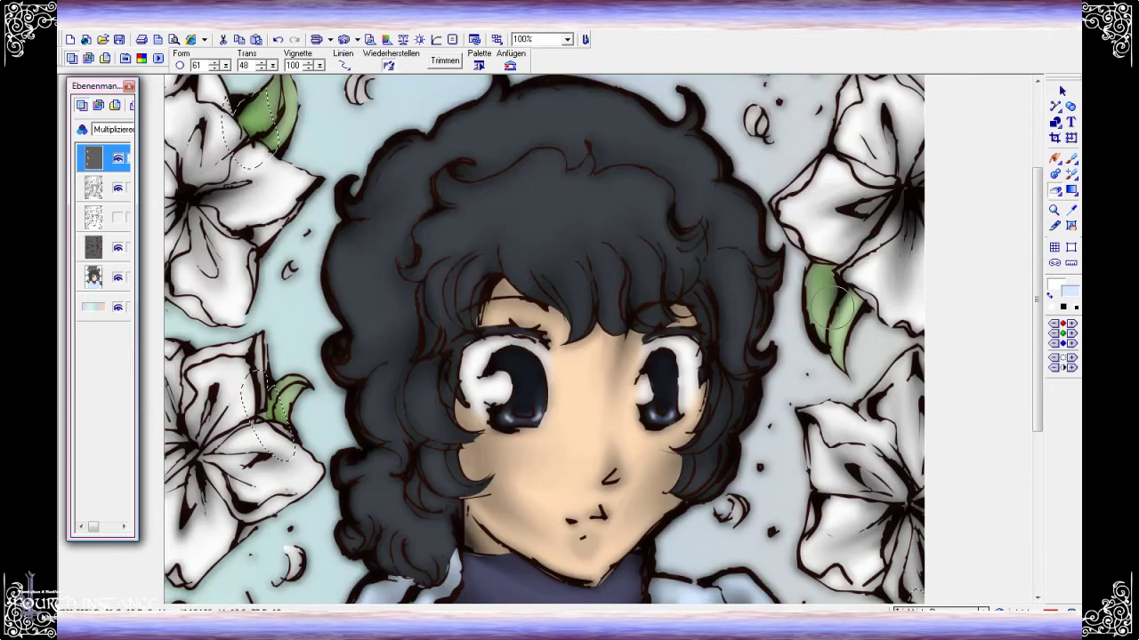
left_click_drag(859, 307, 832, 258)
scroll(827, 253, "up", 4)
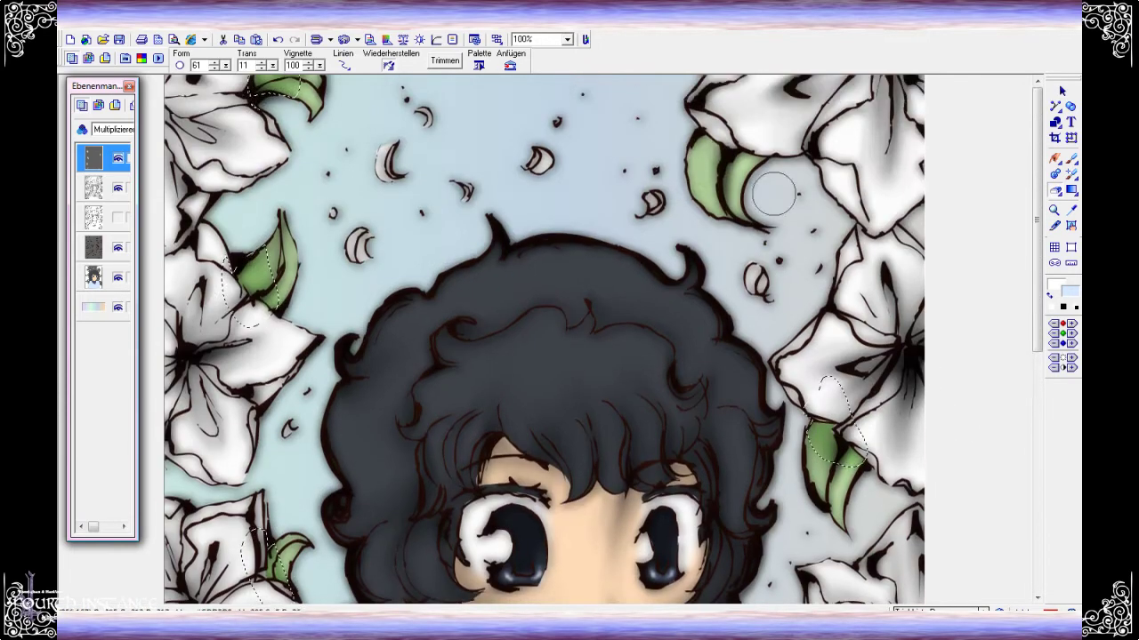
Switch the brush to Form 70, Transparency 73 and paint dark strokes over the hair and forehead
left_click_drag(271, 65, 293, 80)
left_click_drag(225, 65, 235, 80)
scroll(487, 233, "down", 1)
mouse_move(427, 292)
left_mouse_down()
mouse_move(589, 400)
mouse_move(737, 457)
left_mouse_up()
scroll(737, 457, "down", 2)
mouse_move(381, 307)
left_mouse_down()
mouse_move(385, 378)
mouse_move(391, 356)
mouse_move(427, 444)
mouse_move(445, 391)
mouse_move(412, 455)
left_mouse_up()
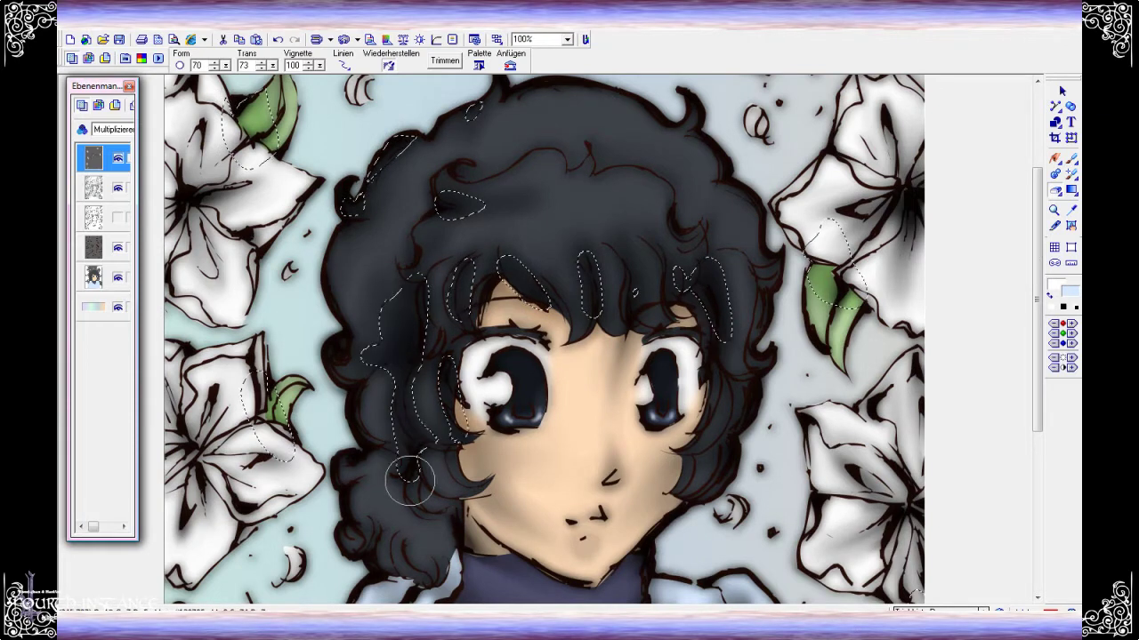
scroll(399, 470, "down", 2)
mouse_move(414, 401)
left_mouse_down()
mouse_move(401, 407)
mouse_move(472, 483)
left_mouse_up()
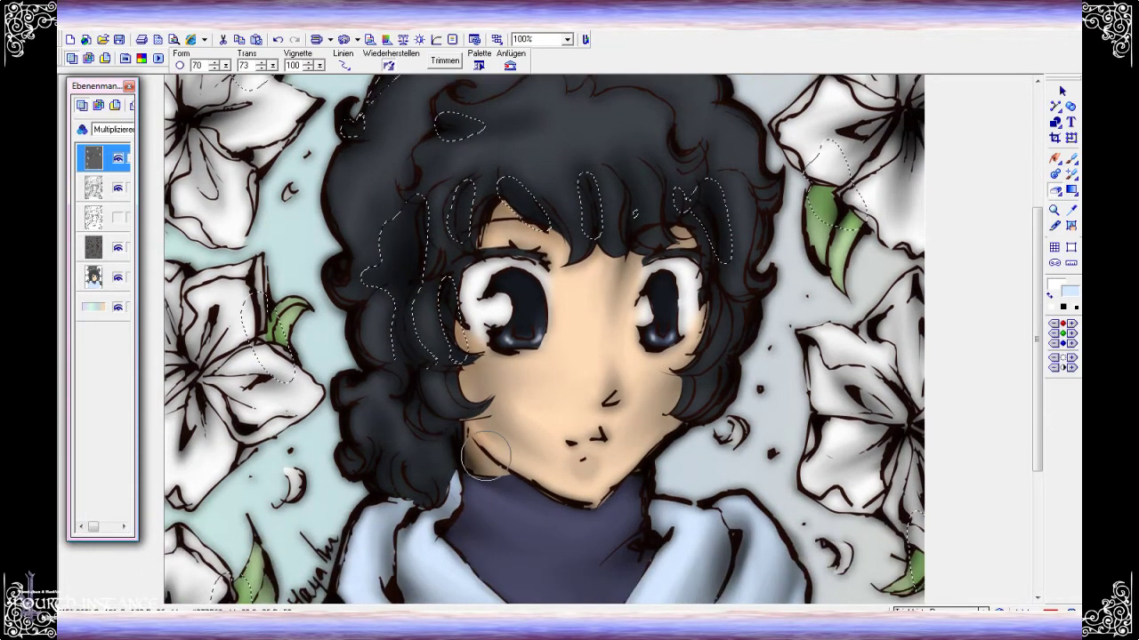
scroll(454, 320, "up", 1)
Brush hair strands down the cheeks at Transparency 35, then cover the strand between the eyes at 79
left_click_drag(727, 365, 711, 463)
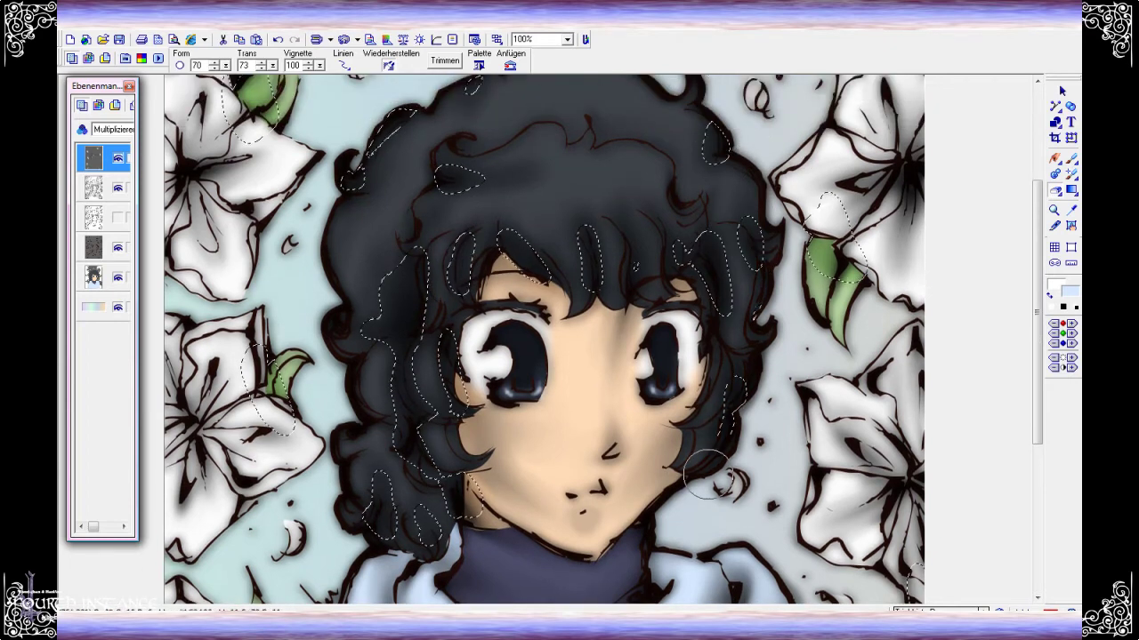
left_click_drag(271, 65, 253, 80)
mouse_move(596, 350)
left_mouse_down()
mouse_move(659, 267)
mouse_move(641, 418)
left_mouse_up()
left_click_drag(694, 374, 622, 534)
scroll(622, 516, "down", 1)
scroll(534, 356, "down", 1)
left_click_drag(485, 346, 534, 489)
left_click_drag(552, 182, 507, 280)
left_click_drag(272, 65, 308, 78)
left_click_drag(594, 264, 547, 245)
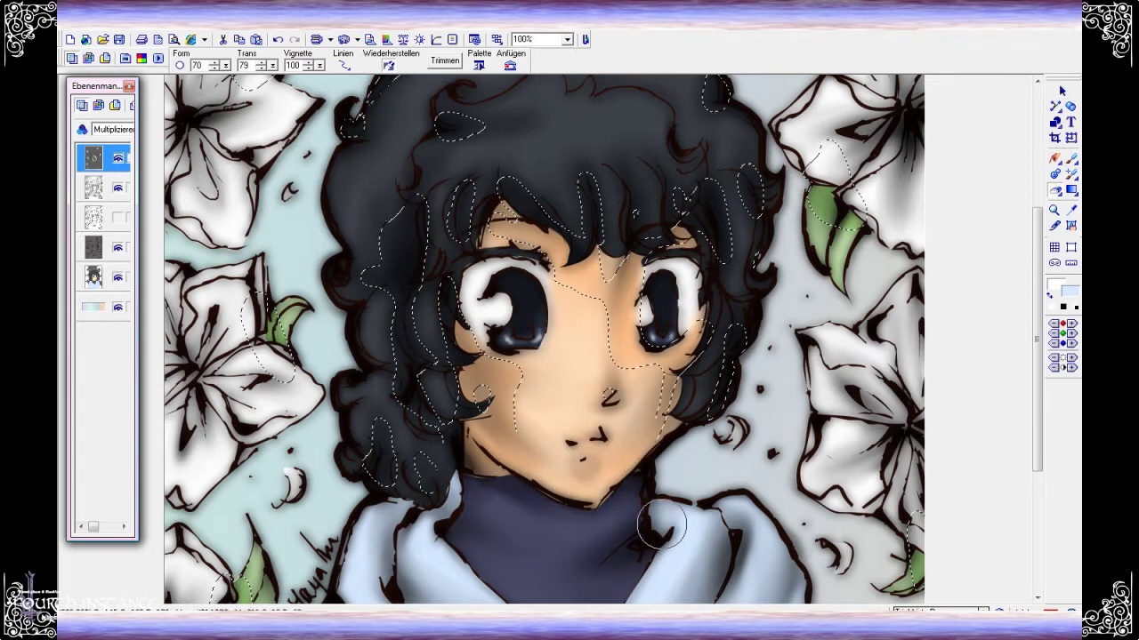
Repaint the navy turtleneck darker and smoother, including its lower part
scroll(645, 431, "down", 2)
scroll(632, 305, "down", 2)
mouse_move(630, 305)
left_mouse_down()
mouse_move(605, 401)
mouse_move(562, 470)
mouse_move(526, 386)
mouse_move(502, 430)
mouse_move(483, 407)
mouse_move(635, 401)
left_mouse_up()
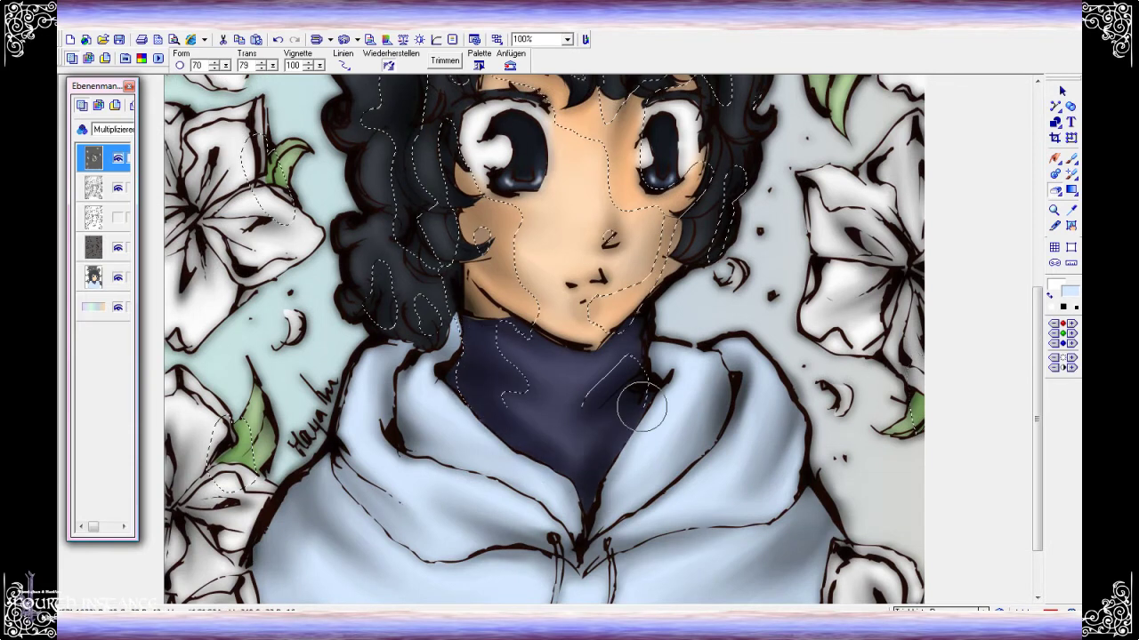
scroll(635, 401, "down", 2)
left_click_drag(272, 65, 248, 77)
mouse_move(436, 397)
left_mouse_down()
mouse_move(462, 302)
mouse_move(594, 440)
mouse_move(658, 276)
mouse_move(712, 298)
mouse_move(800, 294)
mouse_move(696, 436)
mouse_move(730, 501)
mouse_move(703, 525)
mouse_move(720, 597)
mouse_move(584, 555)
mouse_move(462, 490)
mouse_move(427, 407)
mouse_move(427, 437)
mouse_move(268, 451)
mouse_move(382, 574)
mouse_move(338, 587)
mouse_move(418, 534)
mouse_move(245, 443)
left_mouse_up()
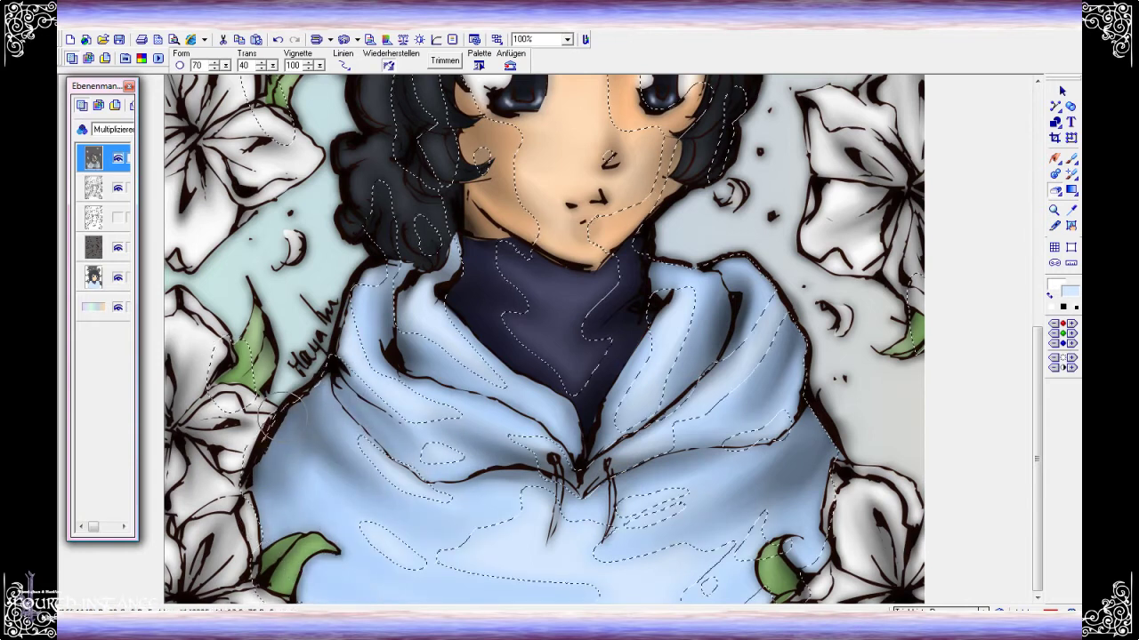
Shade across the top of the hair at Transparency 15, then 83, and finish painting
scroll(534, 267, "up", 5)
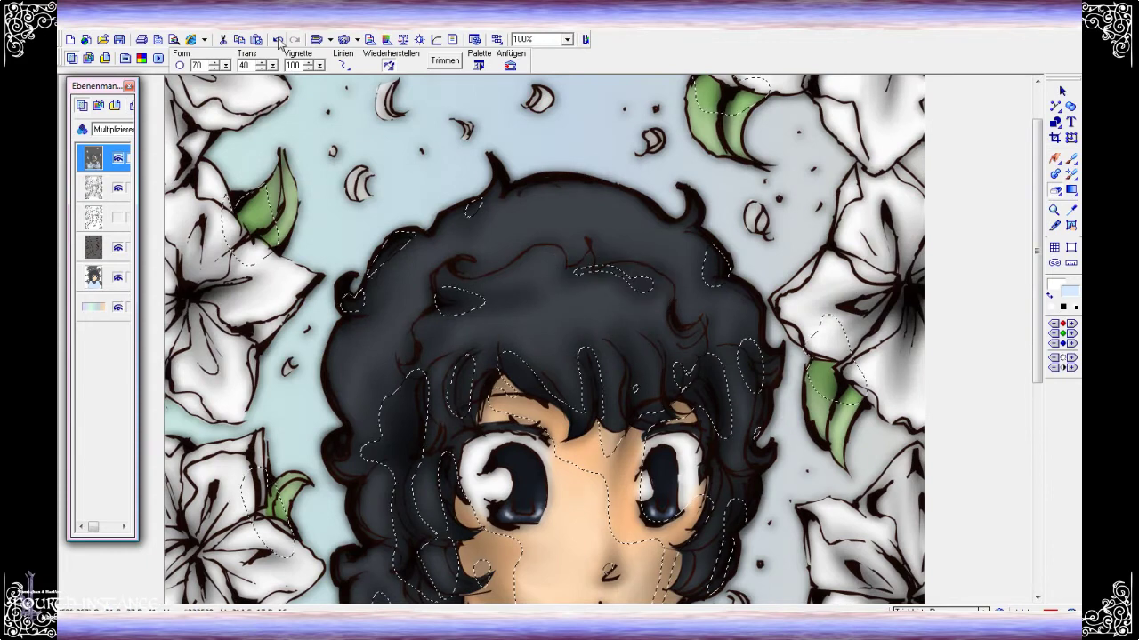
double_click(245, 65)
type("15")
left_click_drag(560, 262, 636, 275)
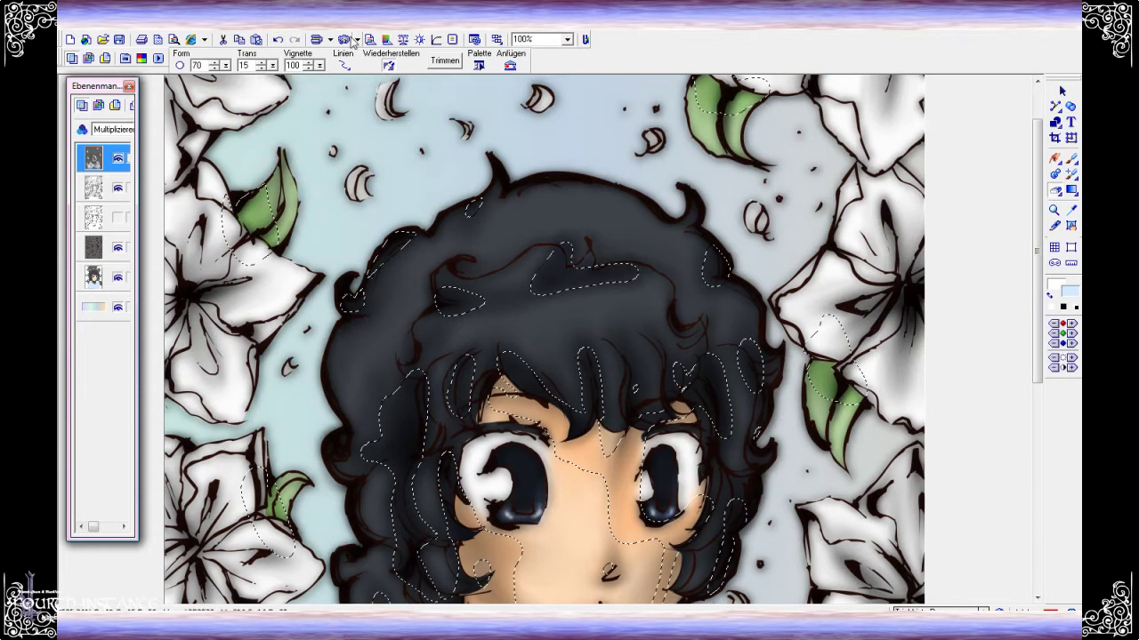
left_click_drag(272, 65, 307, 70)
mouse_move(519, 272)
left_mouse_down()
mouse_move(674, 267)
mouse_move(528, 234)
mouse_move(427, 279)
mouse_move(493, 273)
left_mouse_up()
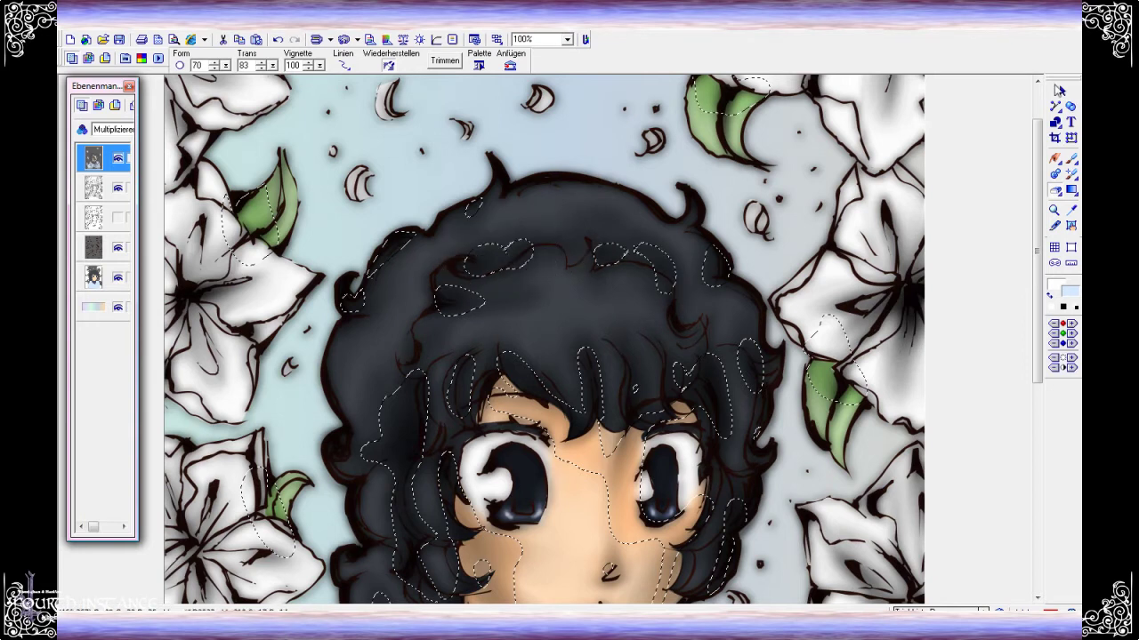
left_click(1061, 90)
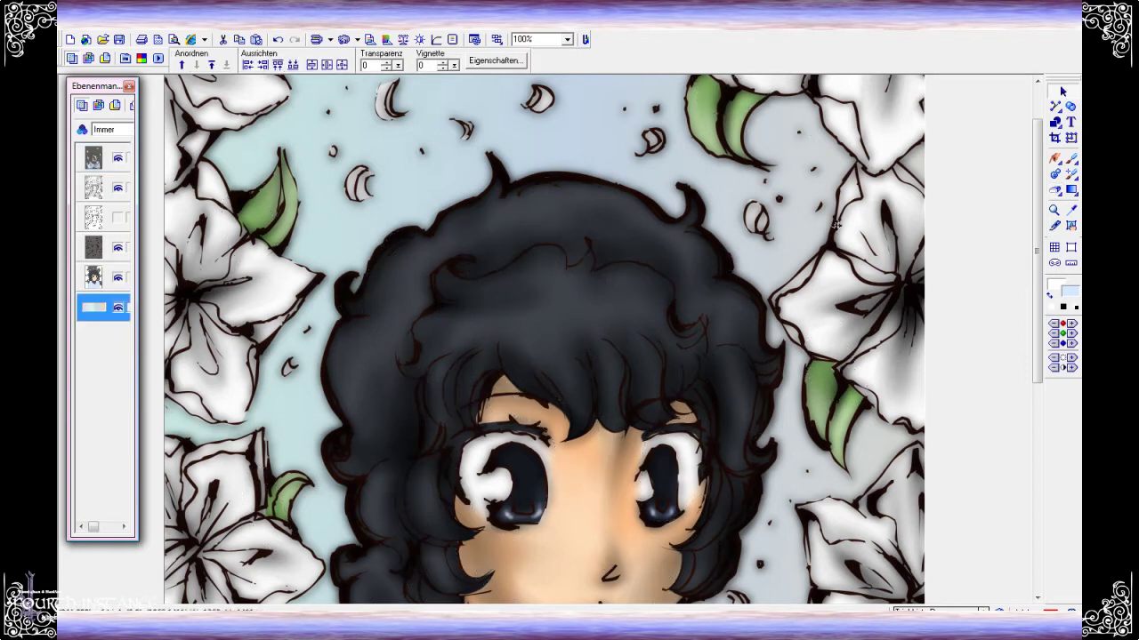
Add a small white highlight to the top-left leaf
scroll(958, 327, "down", 1)
scroll(958, 328, "down", 1)
scroll(890, 322, "down", 1)
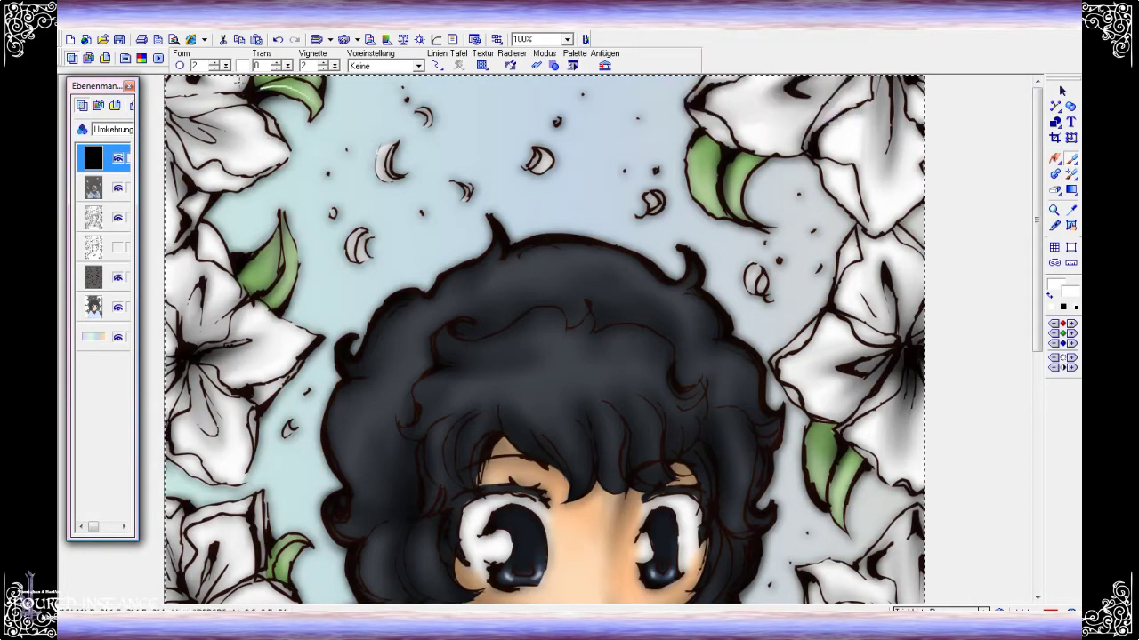
left_click_drag(203, 133, 222, 148)
Paint white highlights onto the bottom-right lily petal
scroll(544, 338, "down", 1)
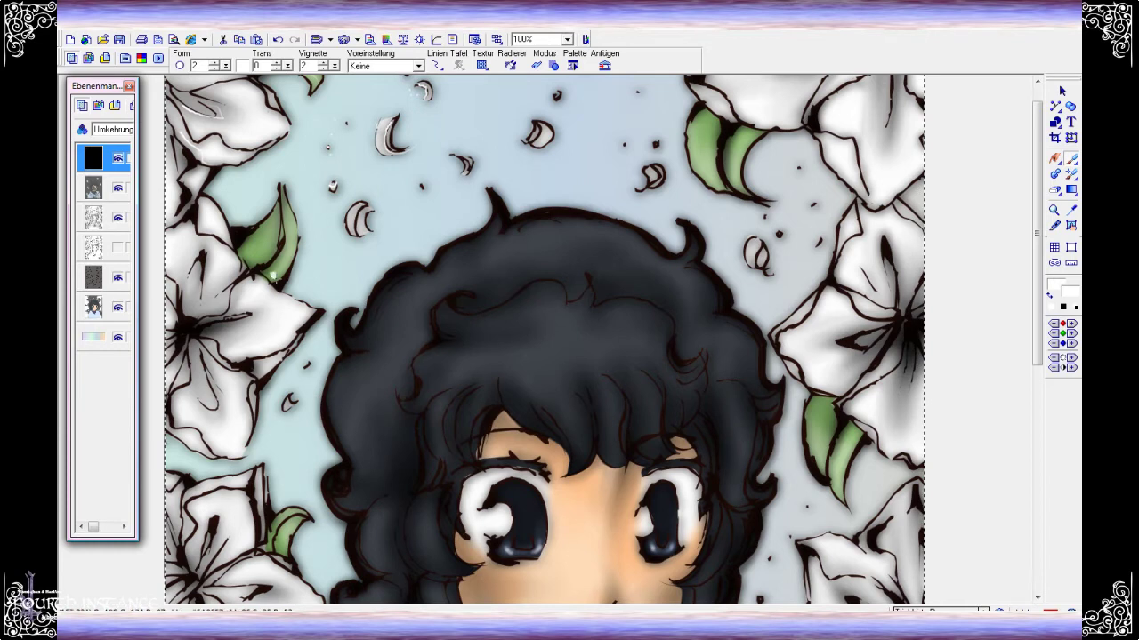
scroll(239, 233, "down", 1)
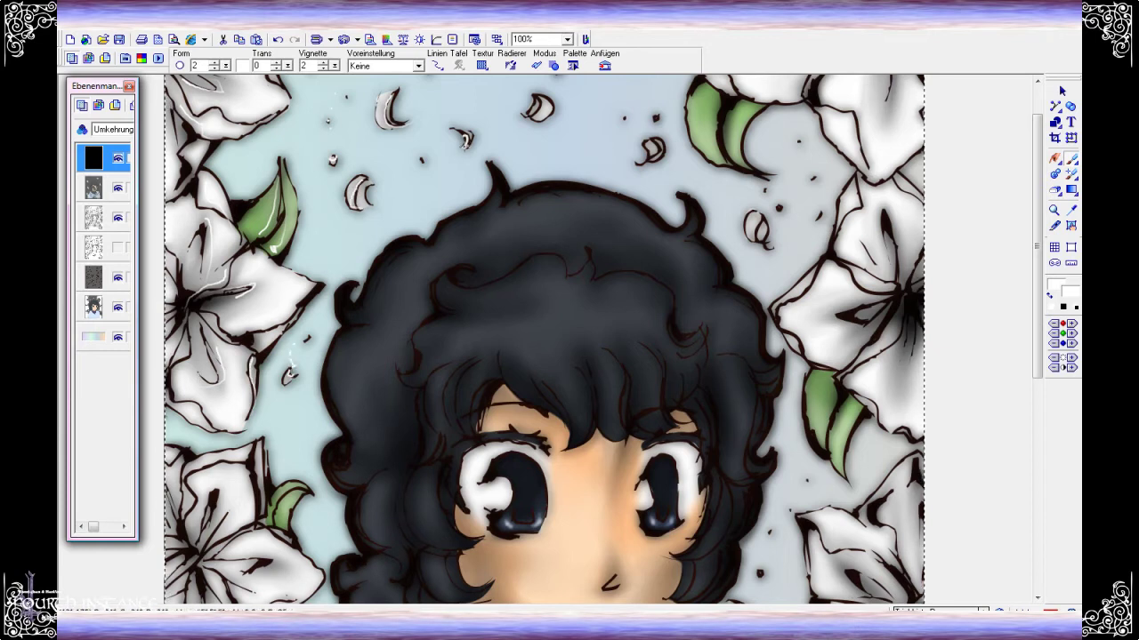
scroll(543, 338, "up", 2)
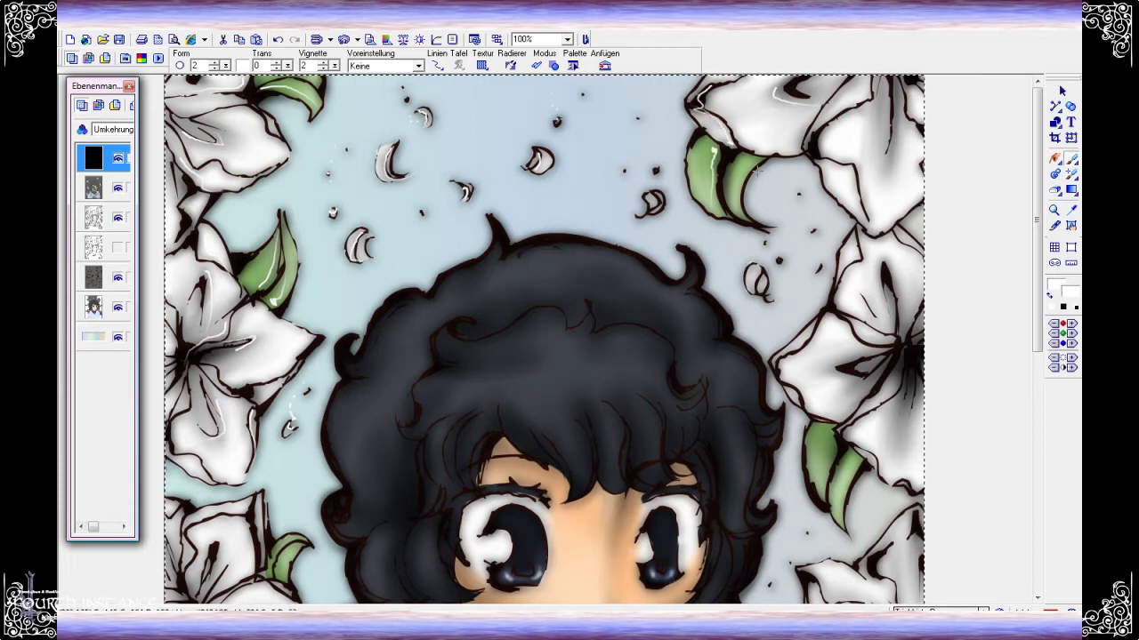
scroll(827, 274, "down", 1)
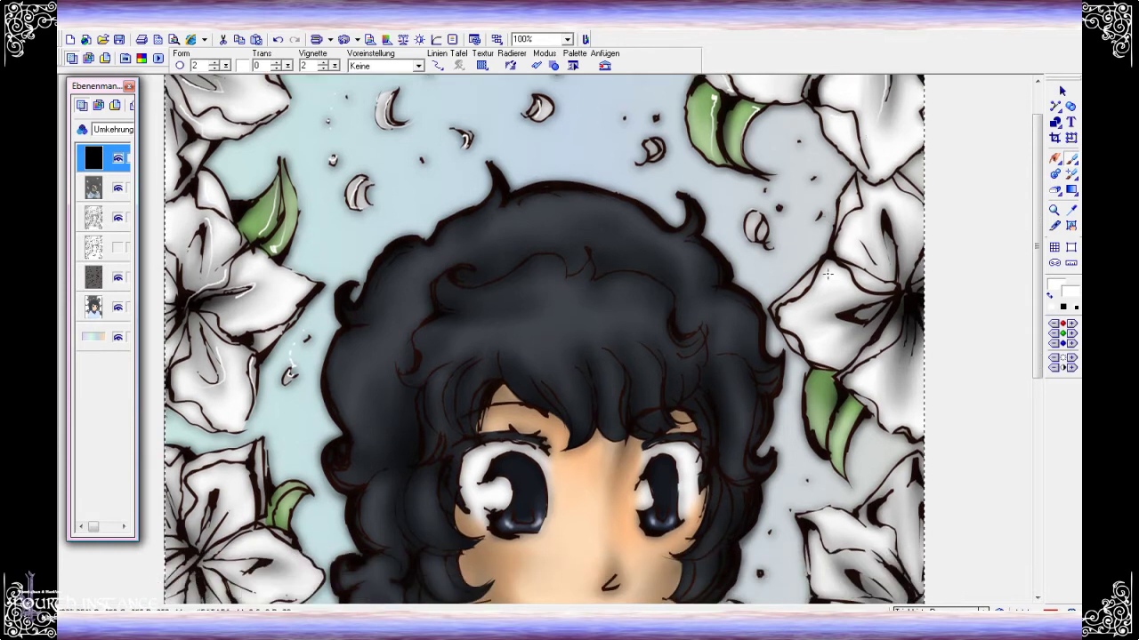
scroll(845, 277, "down", 1)
scroll(810, 252, "down", 1)
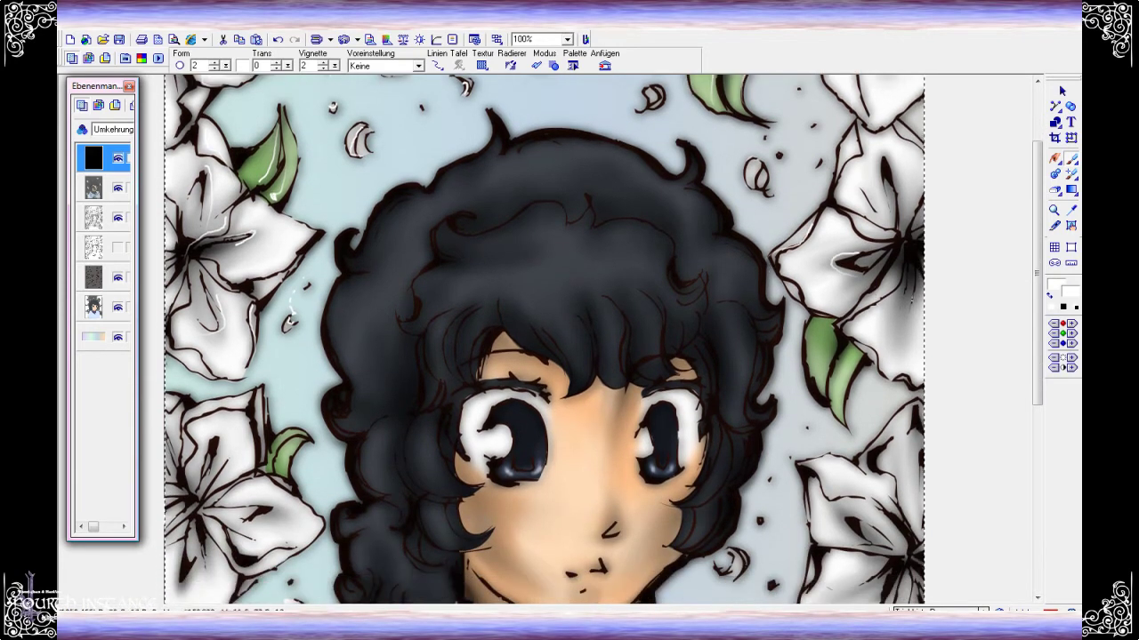
scroll(890, 326, "down", 5)
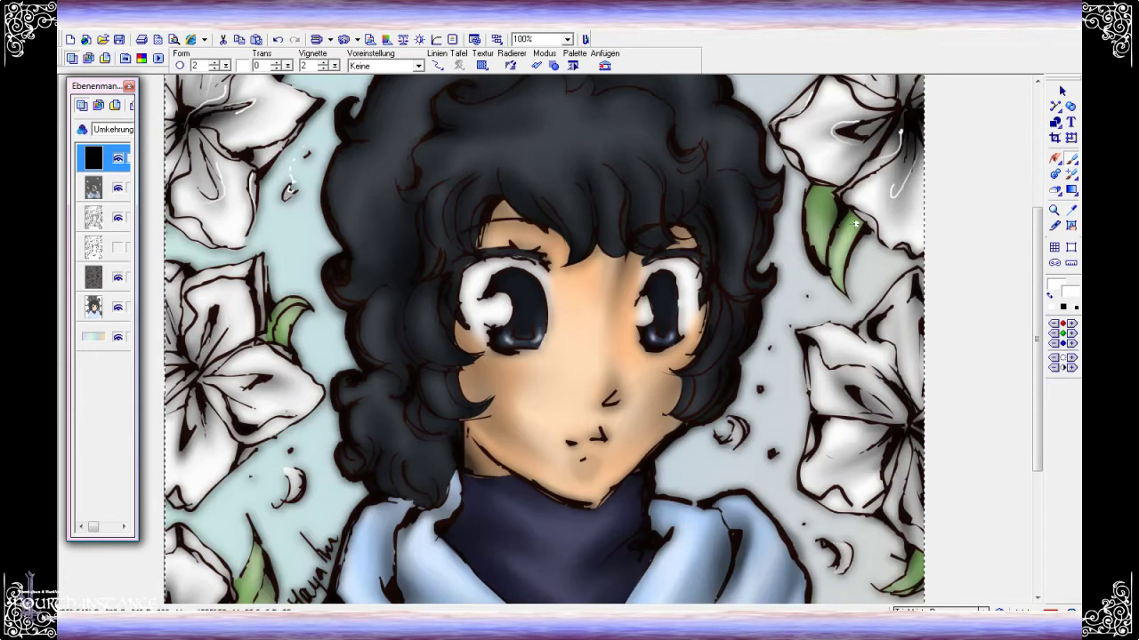
scroll(836, 206, "down", 3)
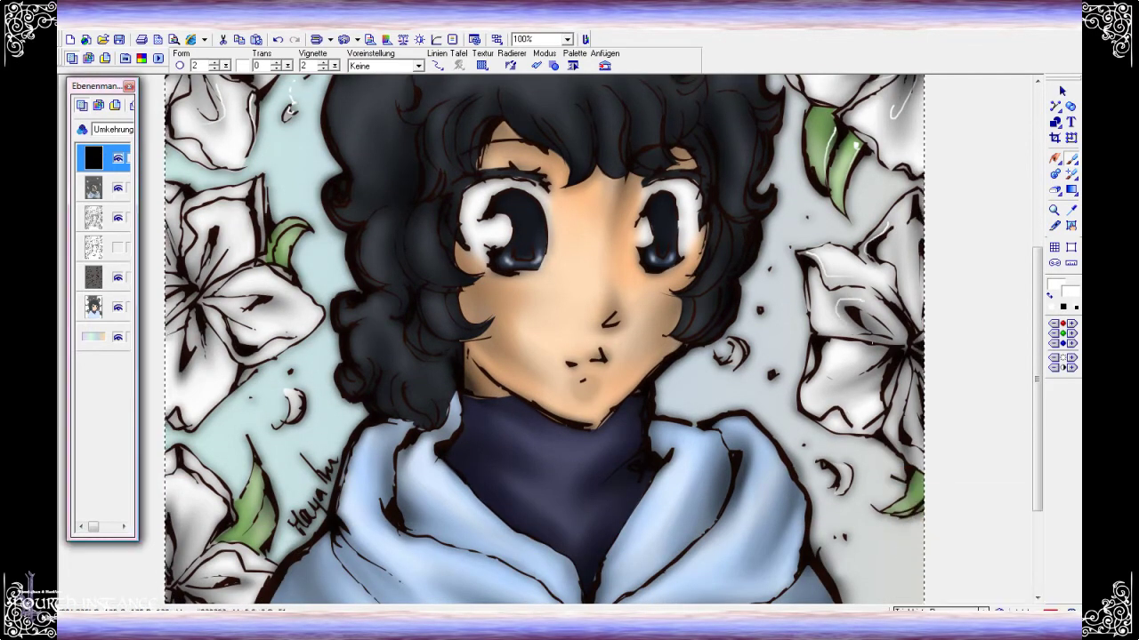
scroll(808, 331, "down", 2)
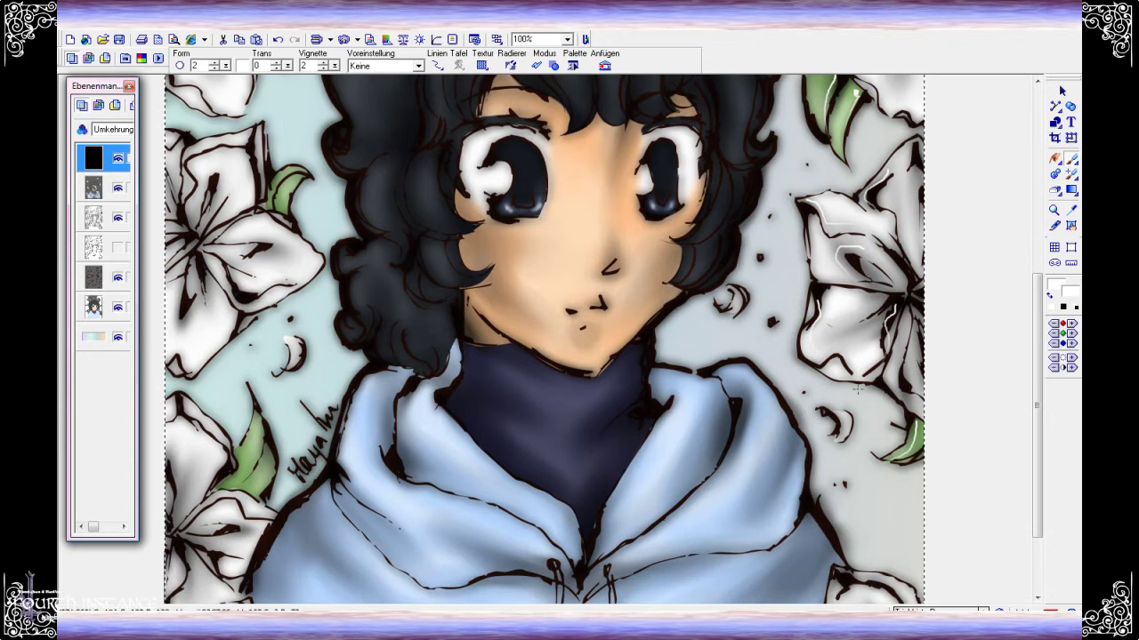
scroll(856, 389, "down", 4)
left_click_drag(867, 502, 885, 578)
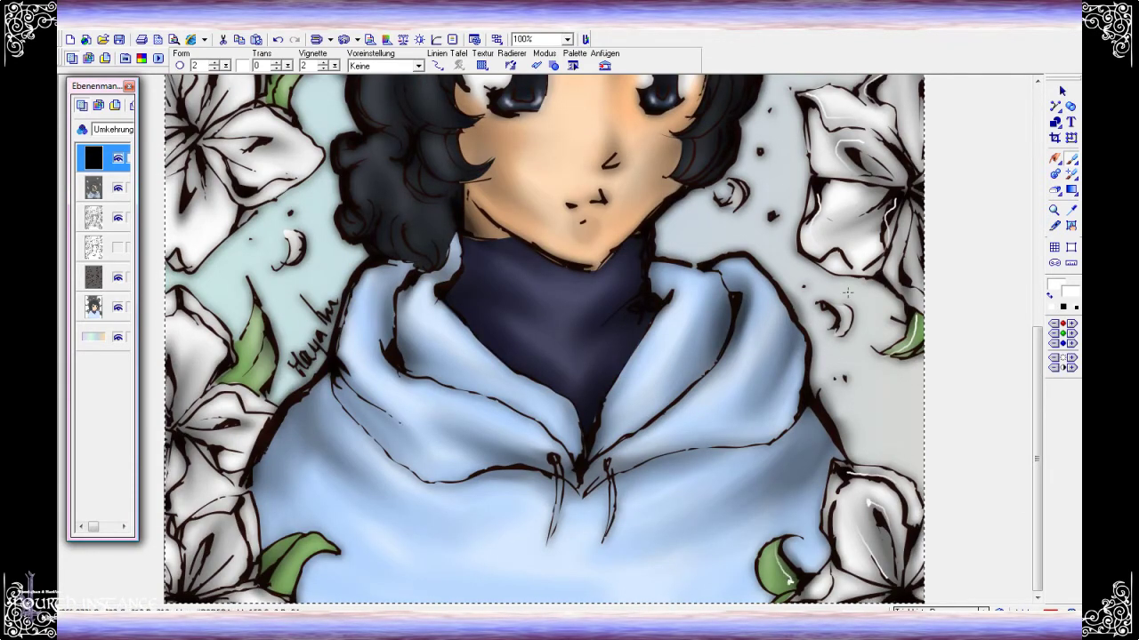
Paint white highlight strokes over the left lily petals
scroll(789, 258, "up", 7)
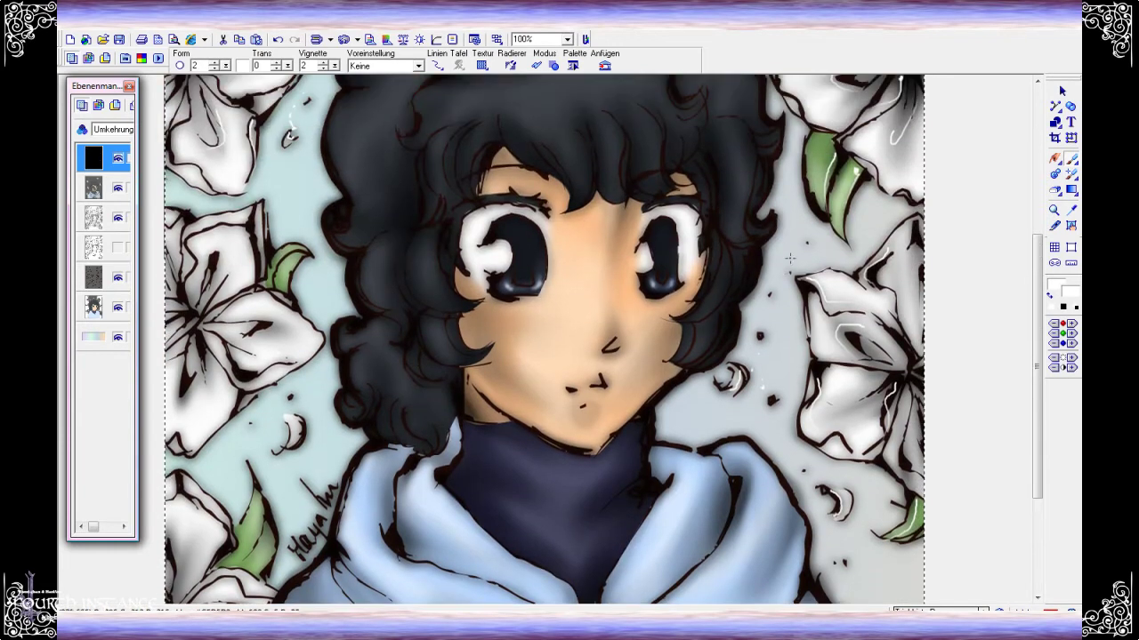
scroll(796, 222, "up", 10)
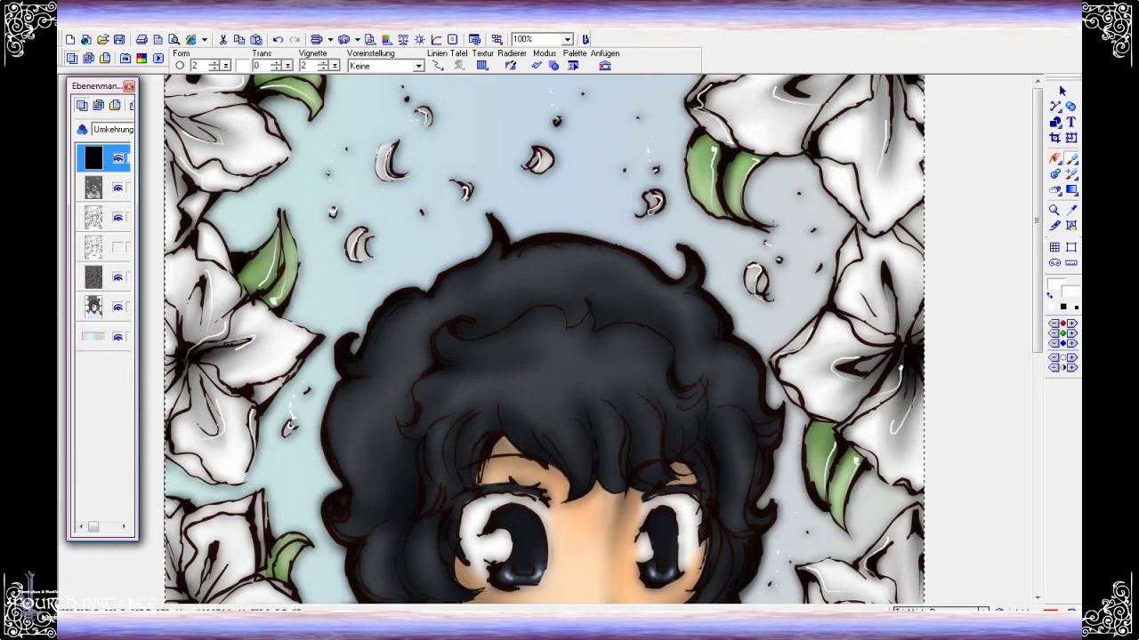
scroll(798, 196, "down", 10)
scroll(798, 196, "up", 10)
scroll(798, 196, "down", 12)
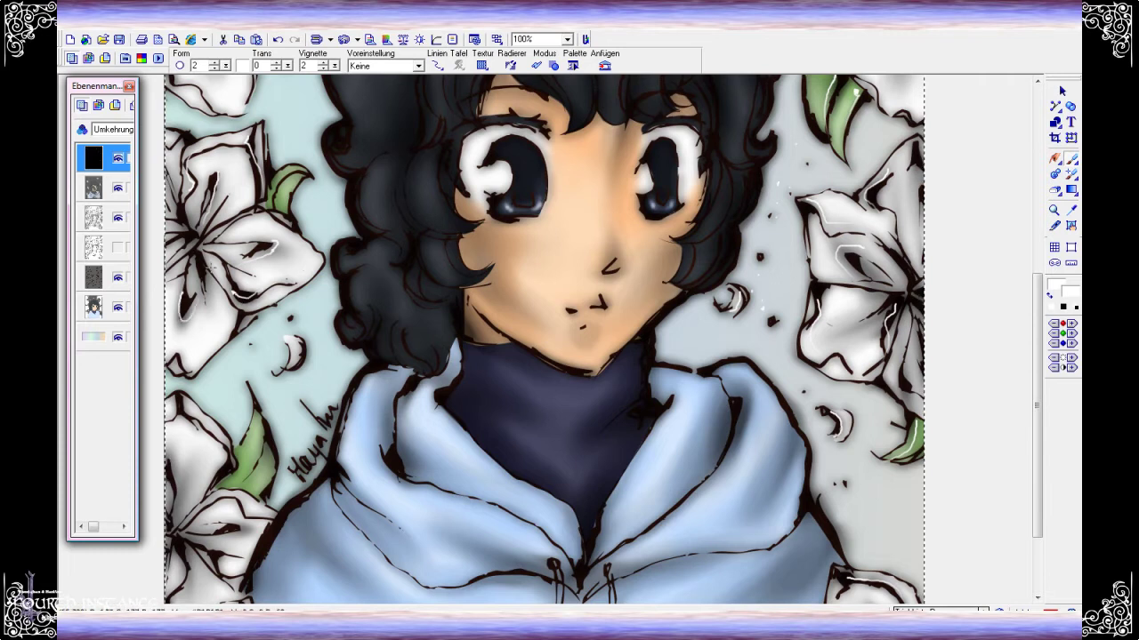
scroll(544, 338, "down", 3)
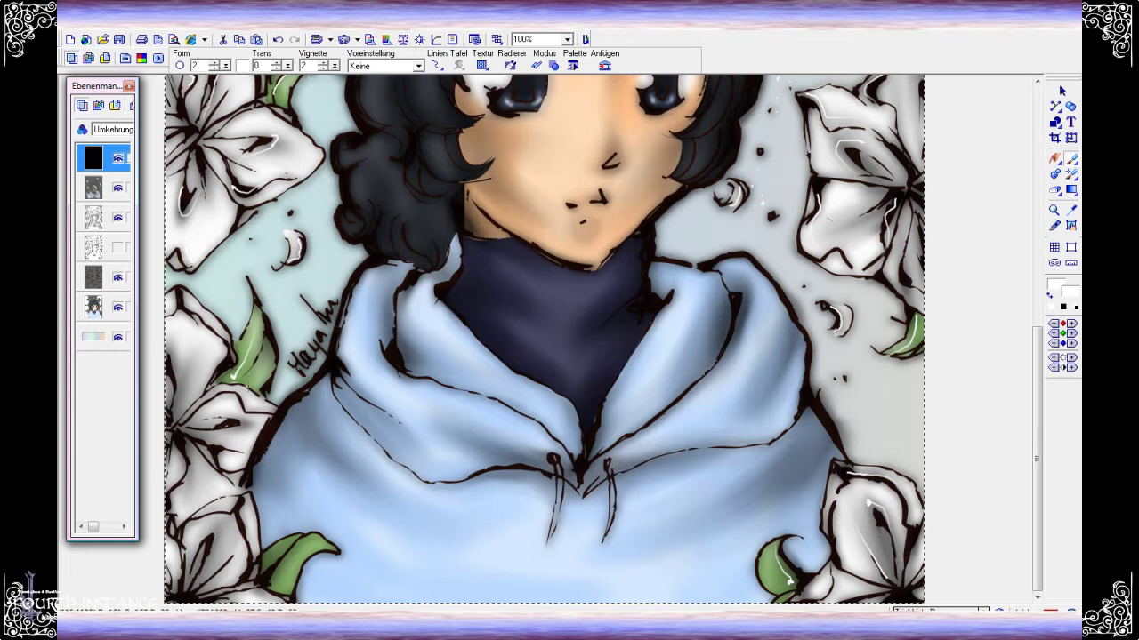
left_click_drag(199, 436, 272, 397)
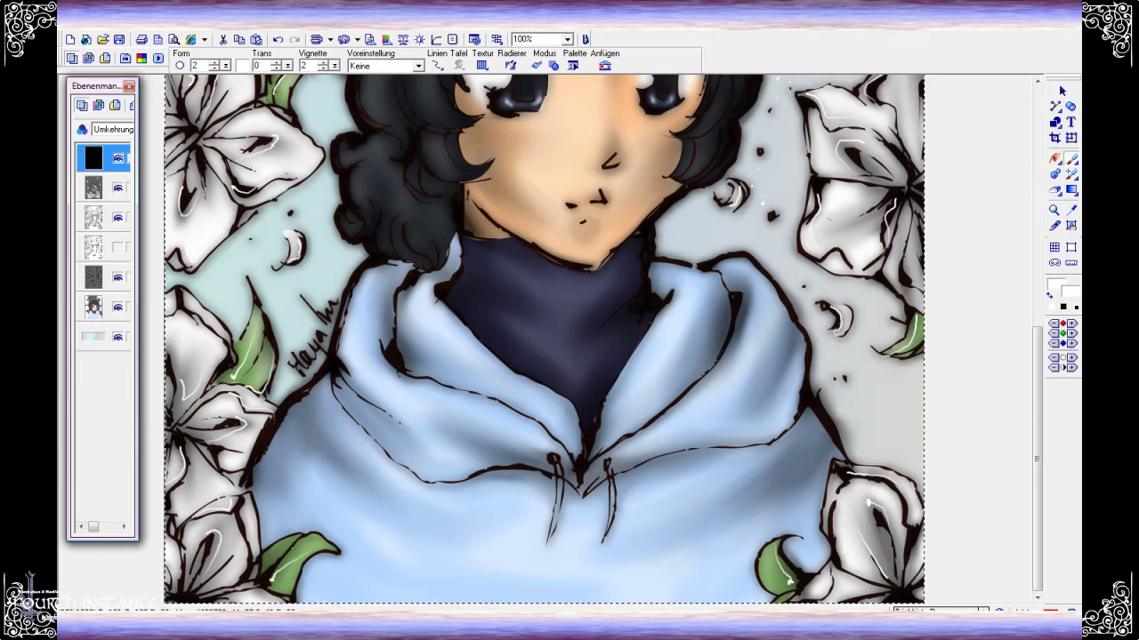
scroll(452, 542, "up", 5)
scroll(247, 80, "down", 1)
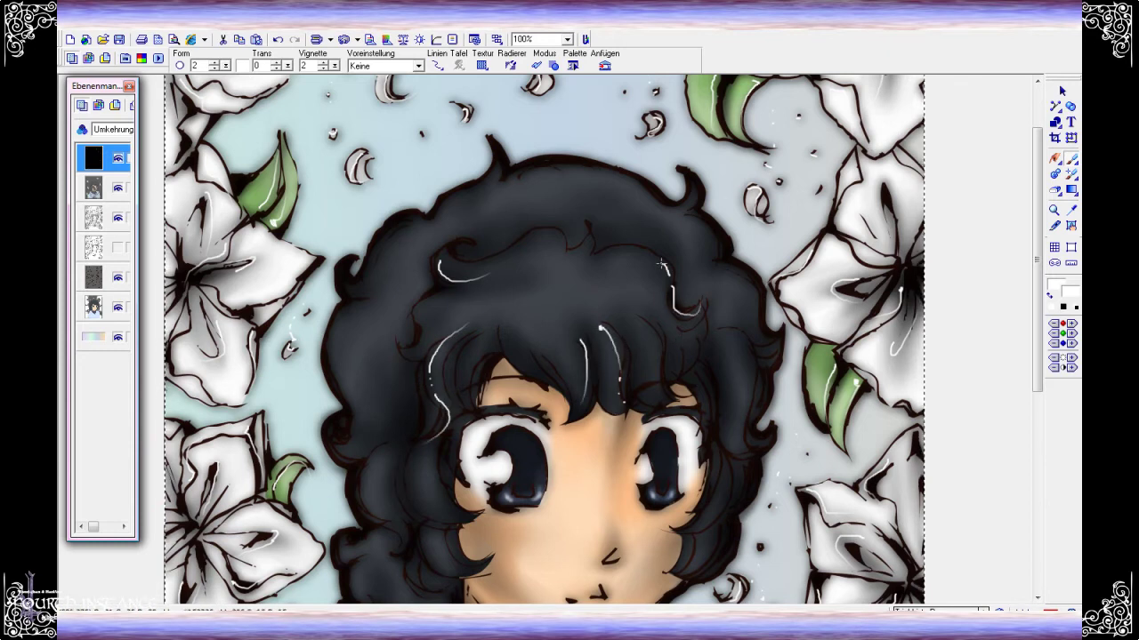
Paint a thin white highlight along the left edge of the hair
scroll(354, 376, "down", 1)
left_click_drag(339, 239, 354, 276)
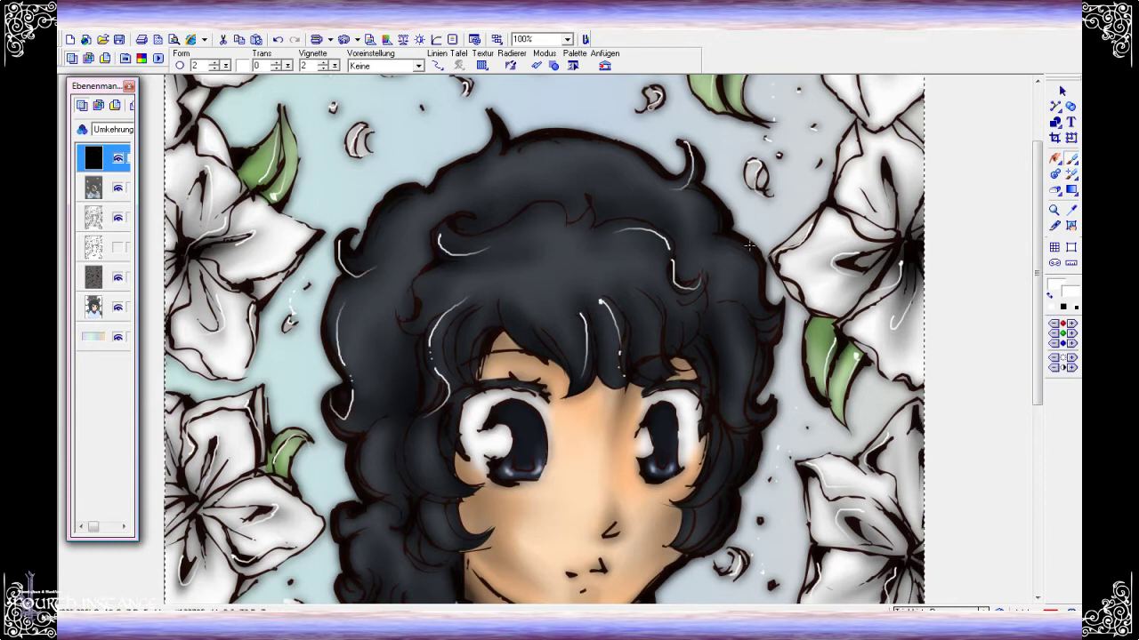
scroll(754, 388, "down", 3)
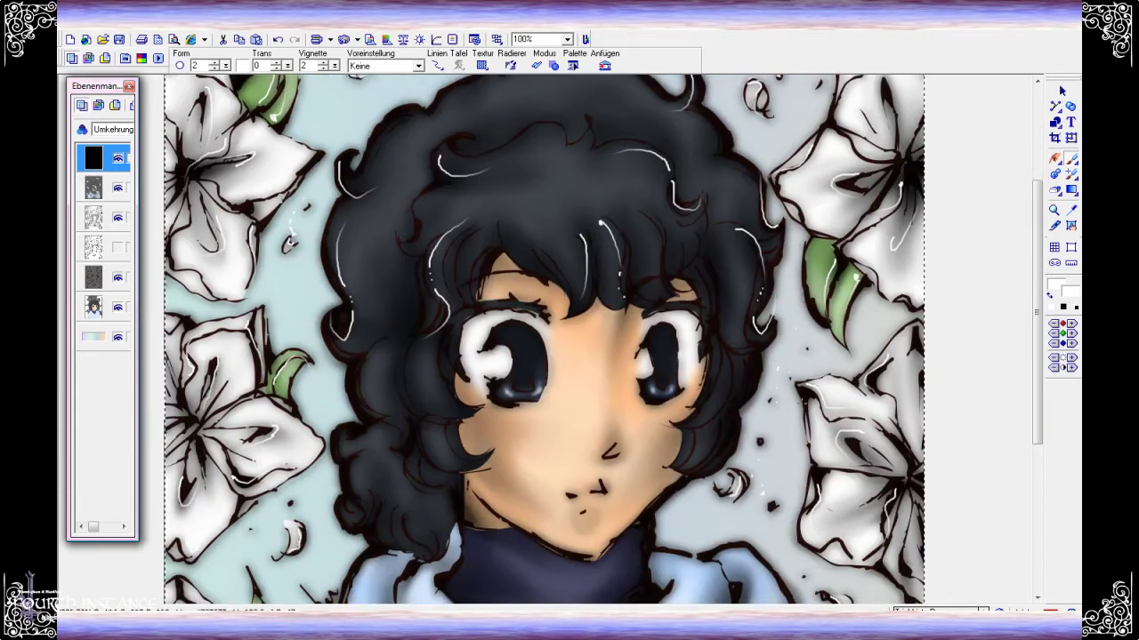
scroll(730, 369, "down", 2)
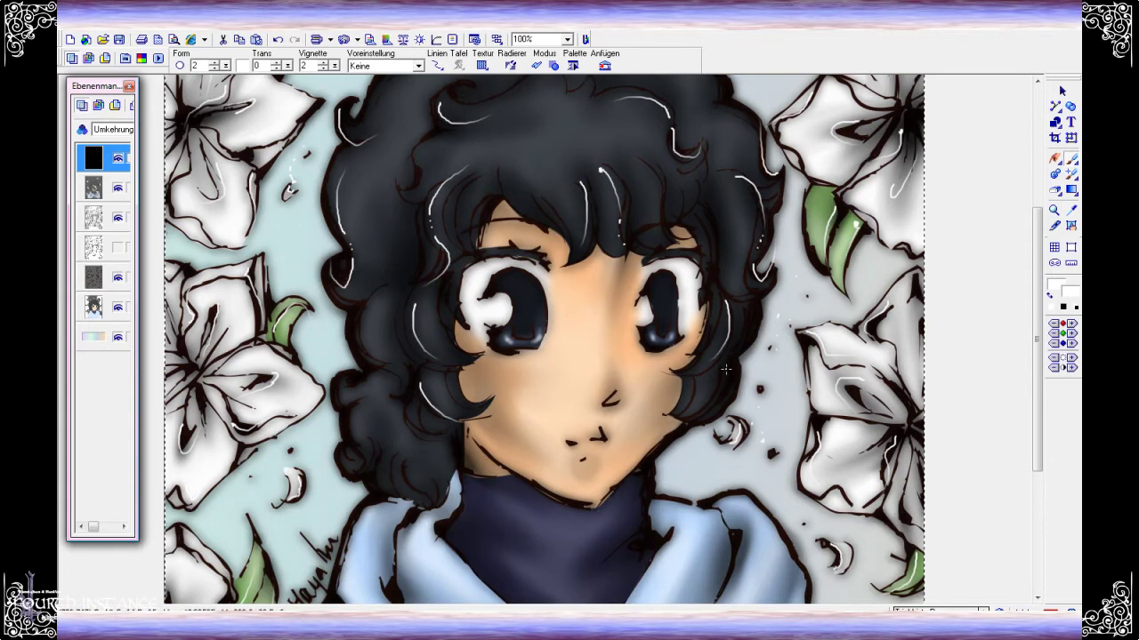
scroll(356, 346, "down", 2)
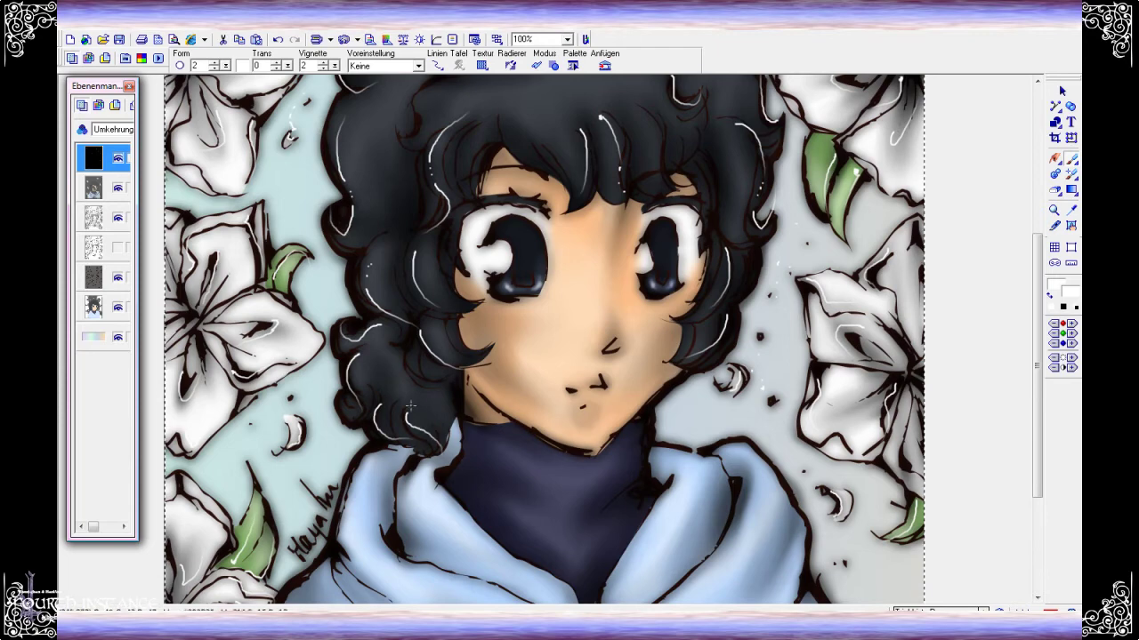
scroll(735, 398, "up", 4)
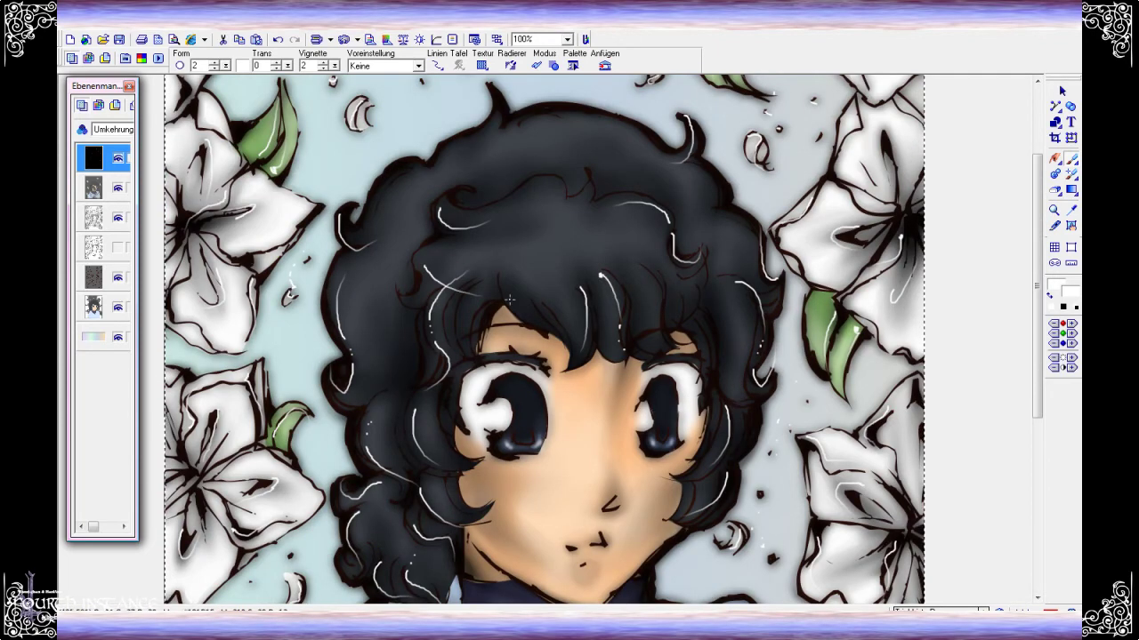
scroll(745, 318, "down", 6)
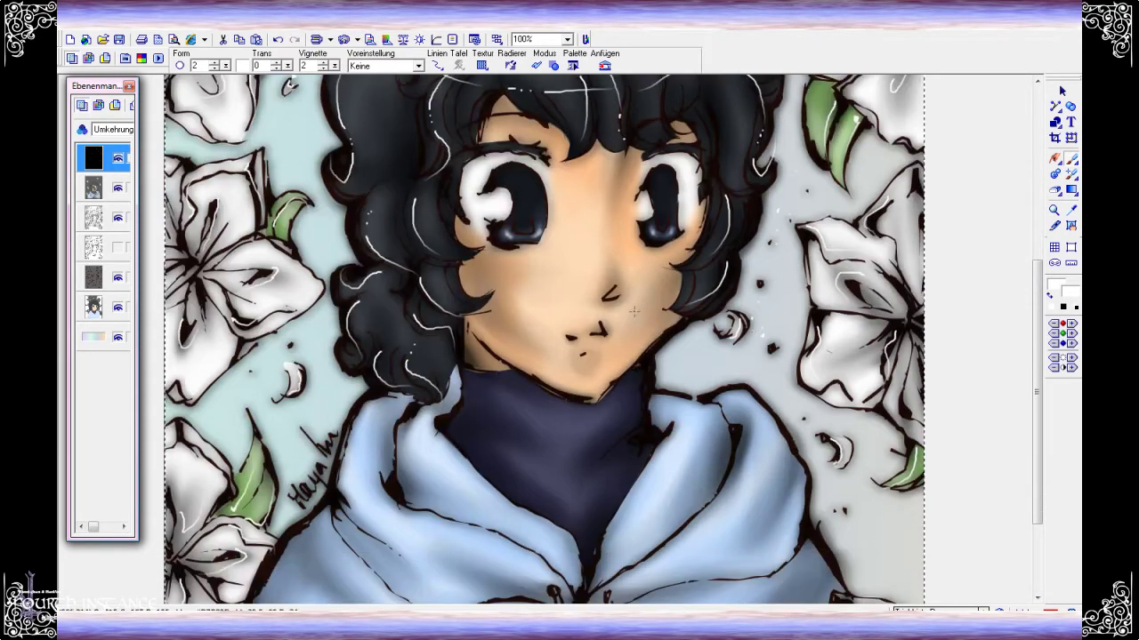
Bring up the Pinselpalette brush settings and move it to the top-right corner
scroll(541, 287, "up", 2)
left_click(574, 66)
left_click_drag(740, 40, 969, 46)
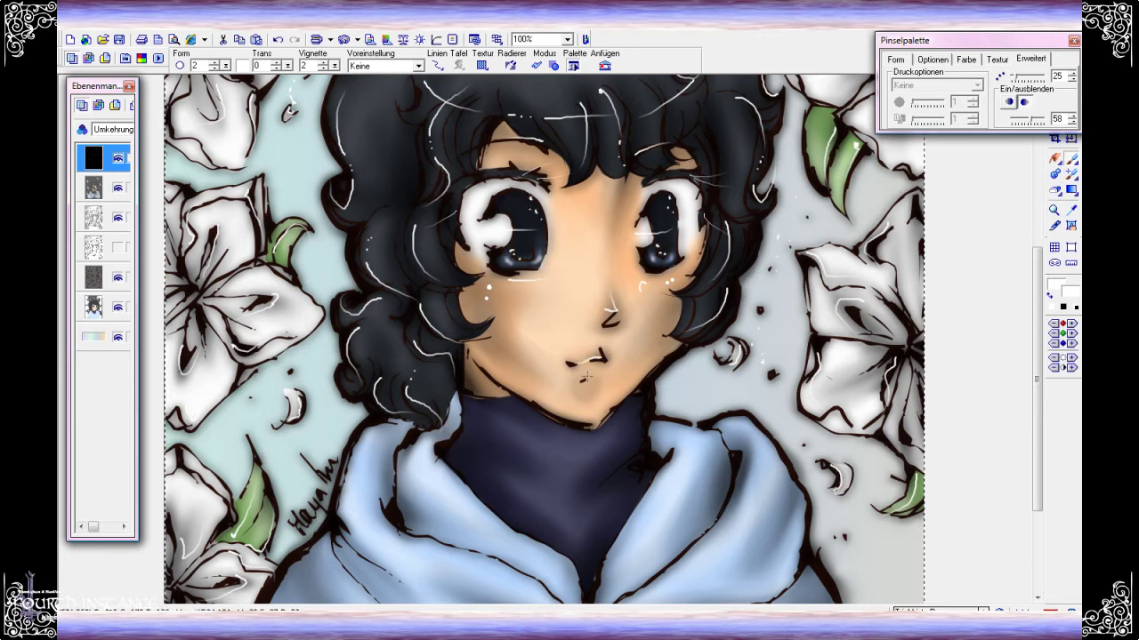
Set Ein/ausblenden to 100 and paint white highlights along the chin and collar edges
left_click_drag(1029, 120, 1046, 120)
left_click_drag(597, 415, 557, 404)
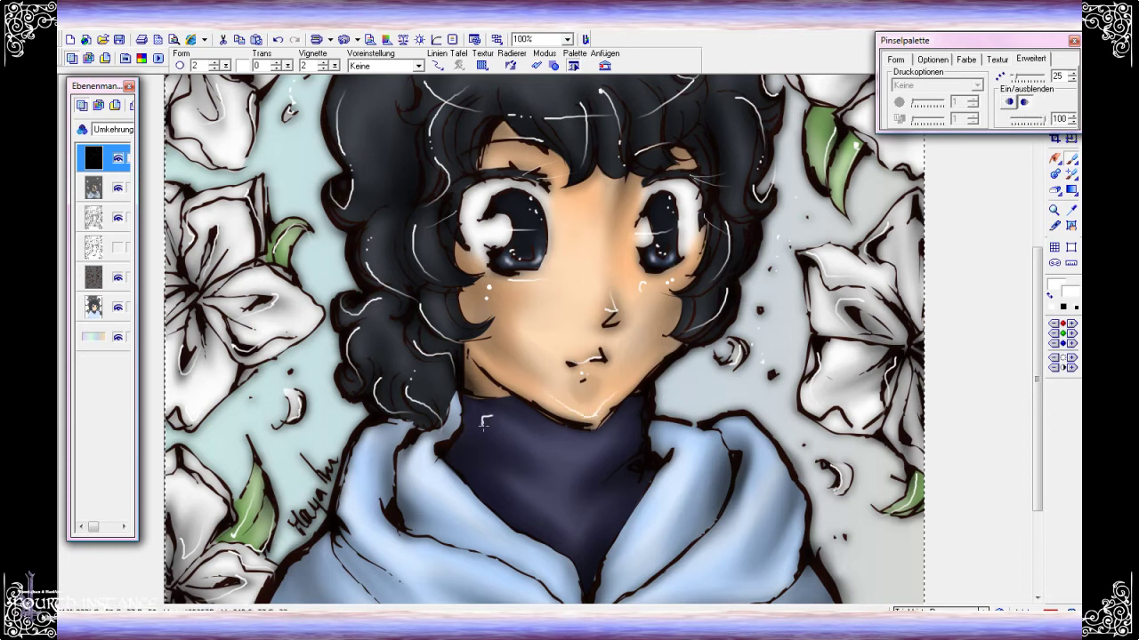
left_click_drag(635, 418, 629, 457)
left_click_drag(467, 450, 467, 498)
left_click_drag(715, 443, 724, 491)
left_click_drag(694, 530, 654, 576)
Add further white highlight strokes across the hair and hoodie folds
scroll(658, 551, "down", 3)
left_click_drag(372, 310, 354, 352)
left_click_drag(387, 427, 441, 456)
left_click_drag(507, 444, 551, 479)
scroll(534, 463, "down", 1)
left_click_drag(393, 378, 452, 395)
mouse_move(678, 424)
left_mouse_down()
mouse_move(631, 449)
mouse_move(740, 426)
left_mouse_up()
Highlight the left and right hood edges and the drawstrings with white strokes
left_click_drag(796, 352, 783, 378)
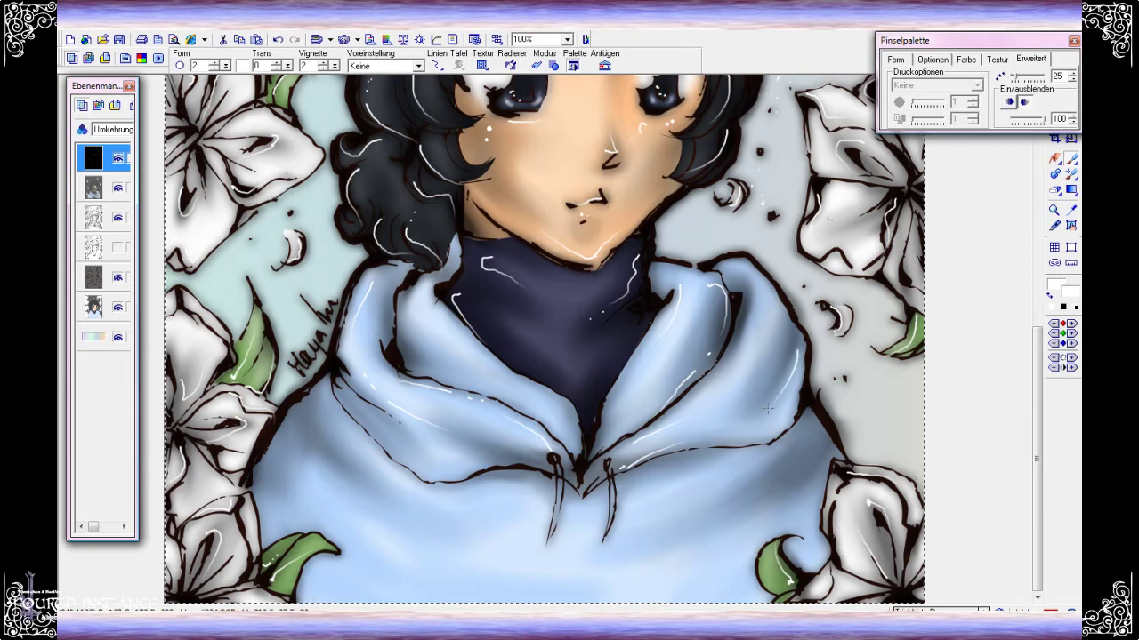
left_click_drag(555, 465, 548, 532)
left_click_drag(731, 260, 752, 289)
left_click_drag(606, 470, 604, 536)
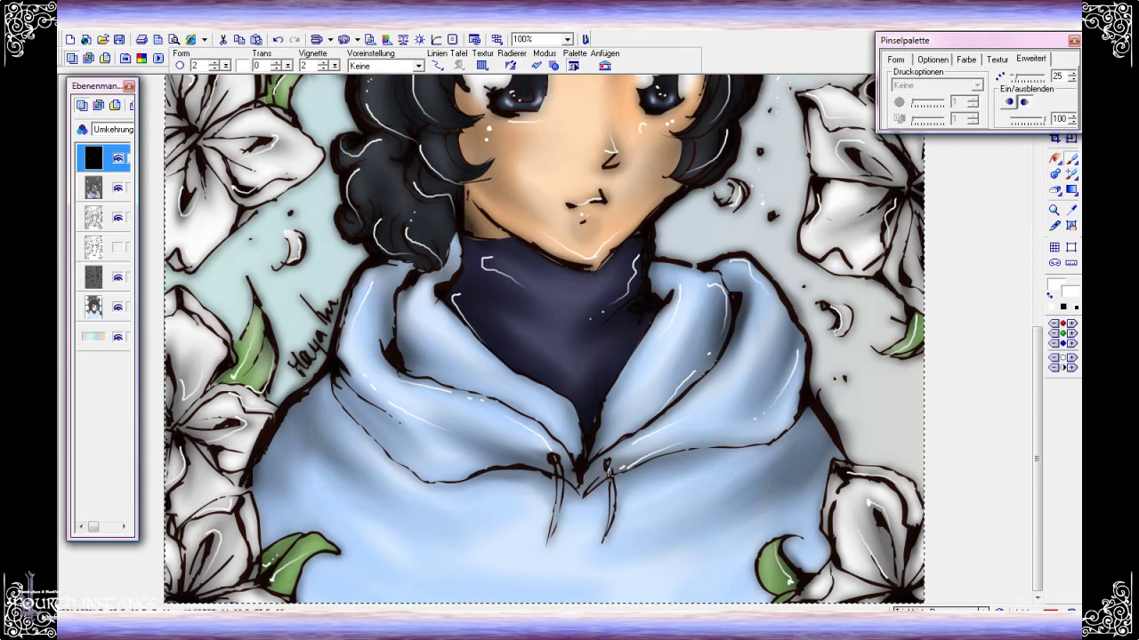
left_click_drag(309, 401, 328, 436)
left_click_drag(363, 473, 393, 484)
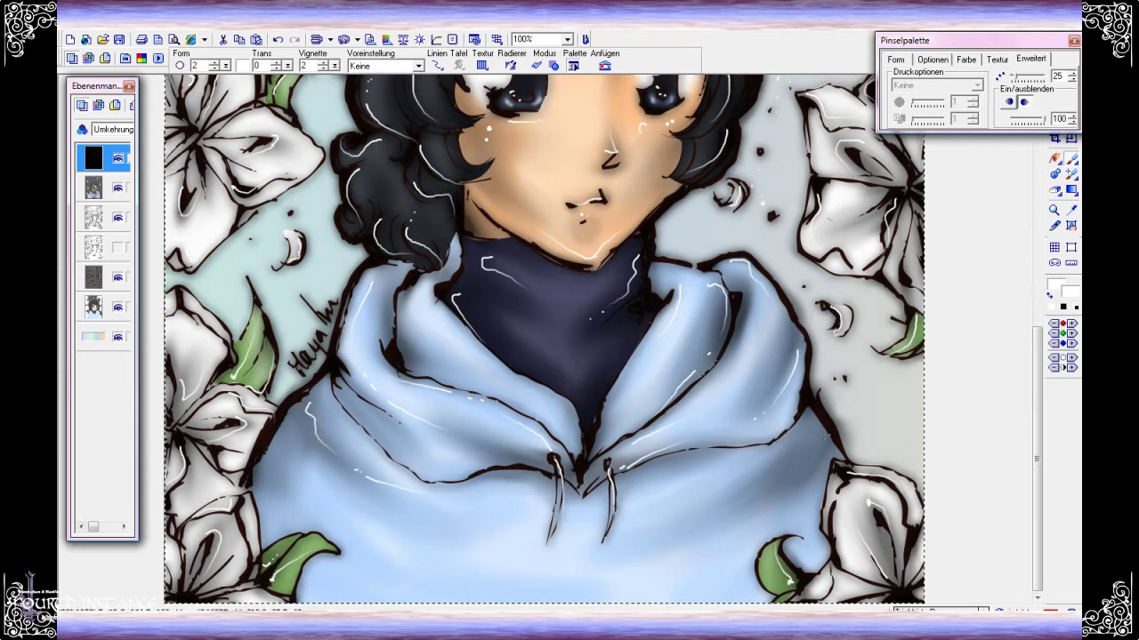
left_click_drag(293, 408, 281, 449)
scroll(858, 368, "down", 1)
scroll(925, 216, "down", 1)
Move the black layer below the top layer and fill a new layer with solid black
scroll(925, 217, "down", 1)
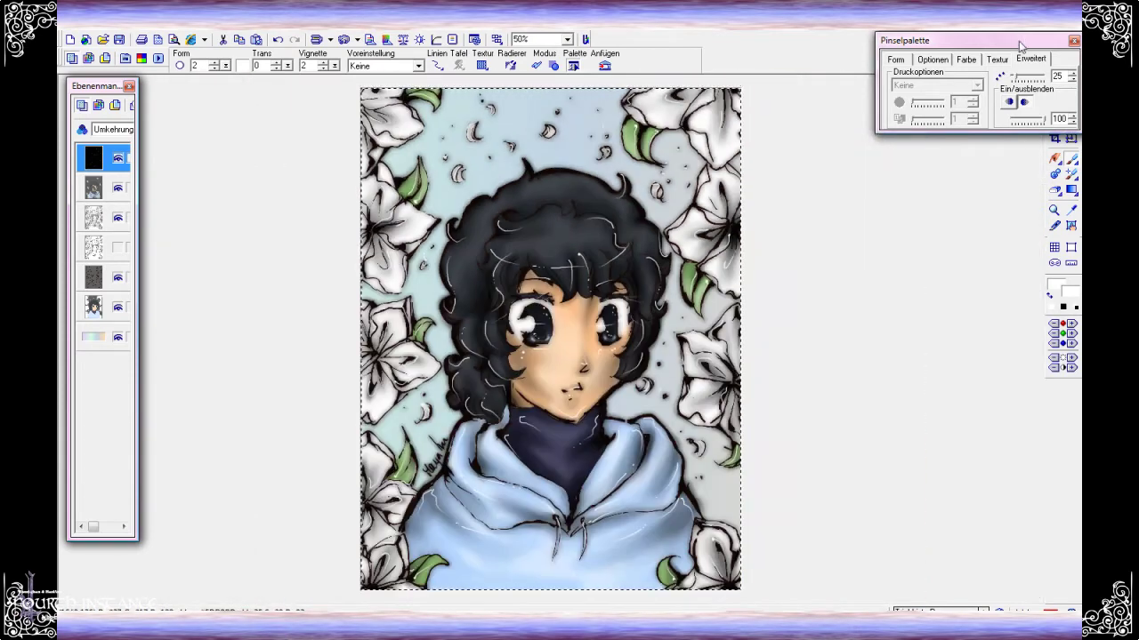
left_click_drag(93, 158, 94, 188)
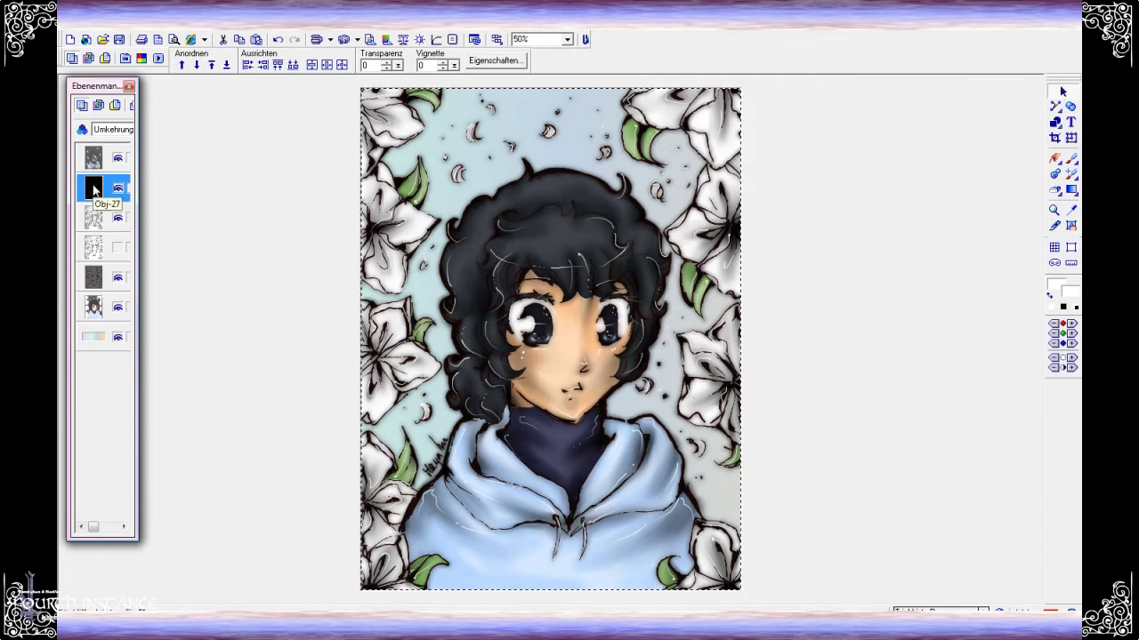
key("End")
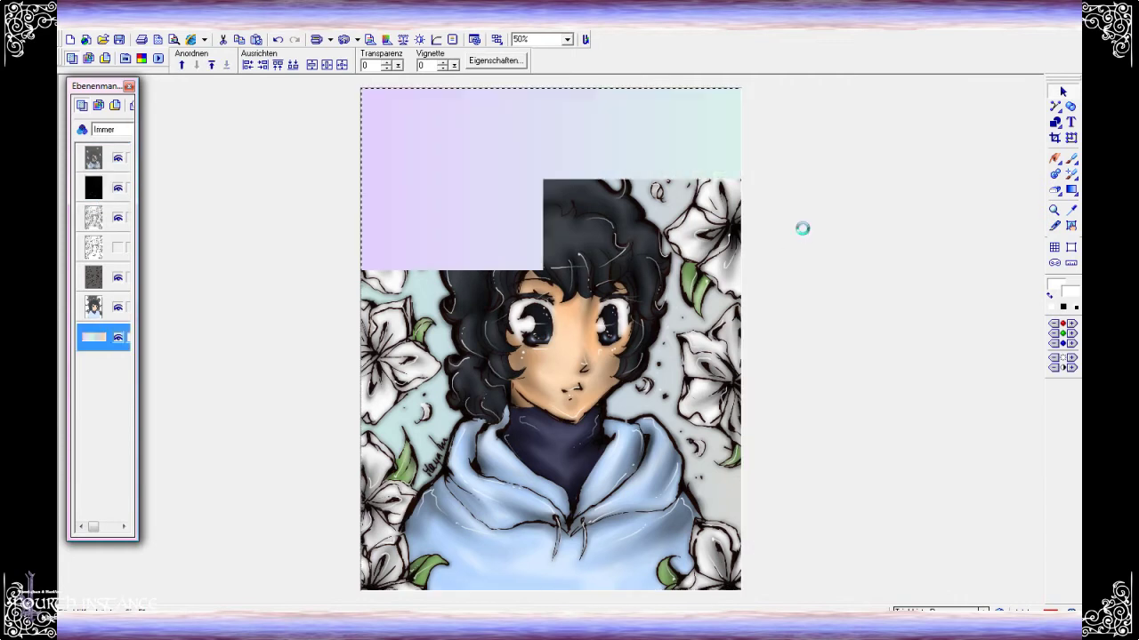
left_click(550, 338)
Set brush transparency to 81 and the black layer's blend mode to Umkehrung
left_click(1071, 158)
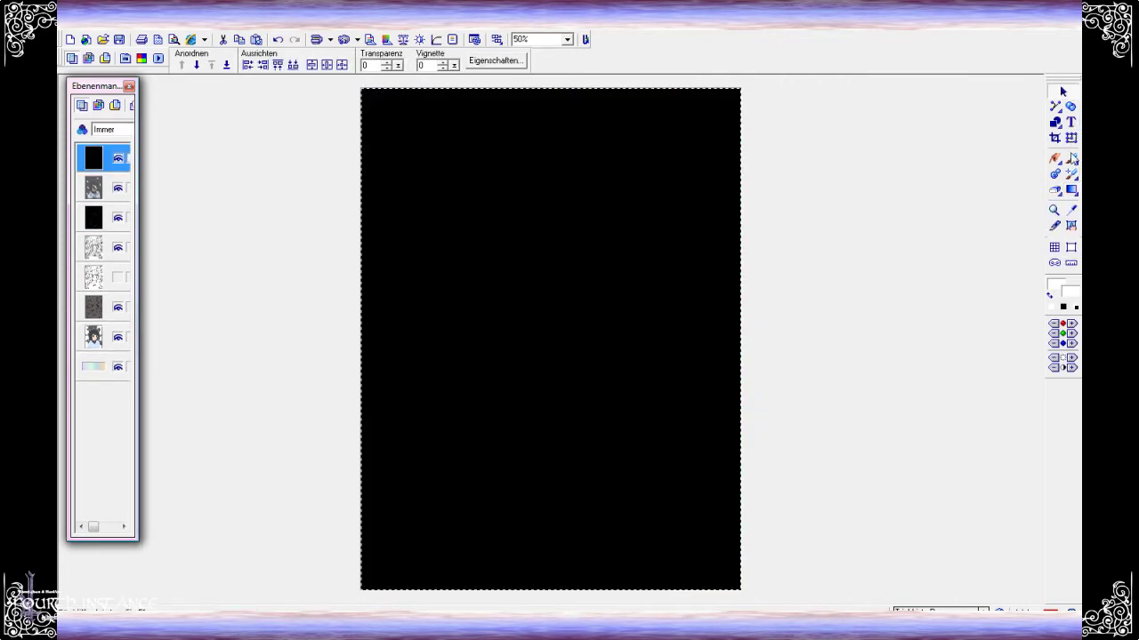
left_click_drag(286, 65, 351, 80)
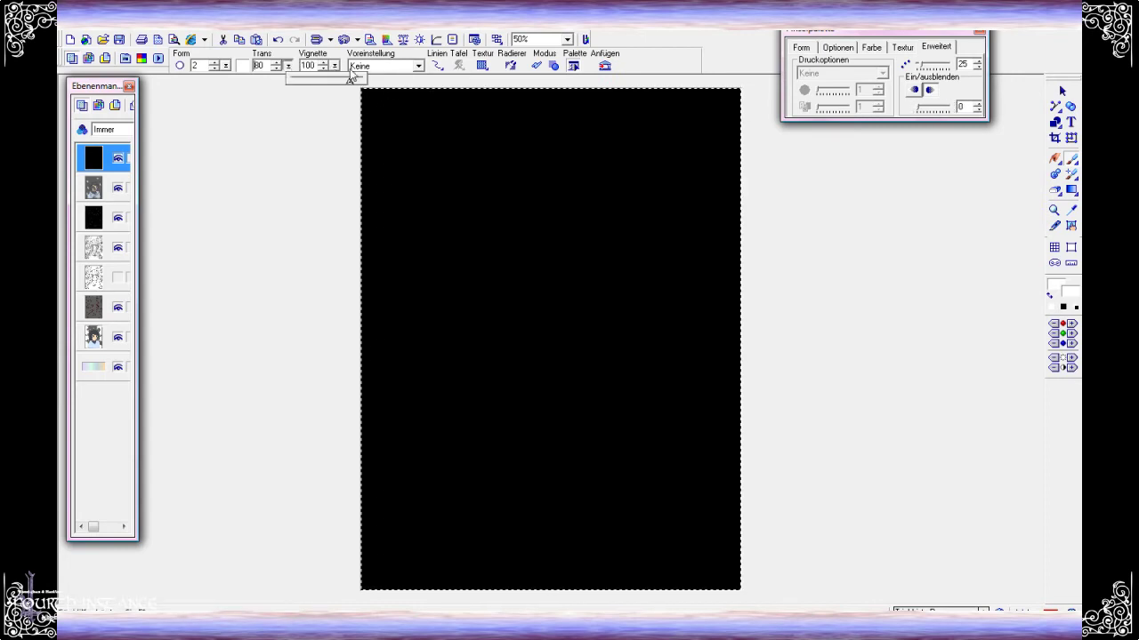
left_click(125, 129)
left_click(133, 213)
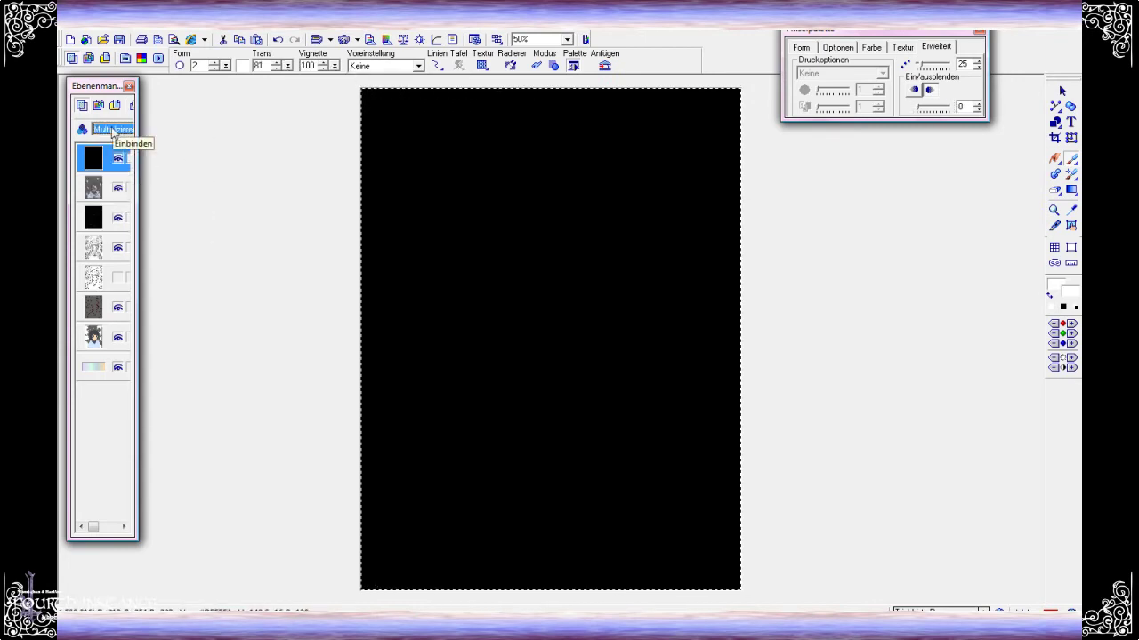
left_click(124, 129)
left_click(133, 204)
Paint soft light glows around the nose and from turtleneck onto hoodie, brush size 100 down to 76
left_click_drag(225, 64, 266, 76)
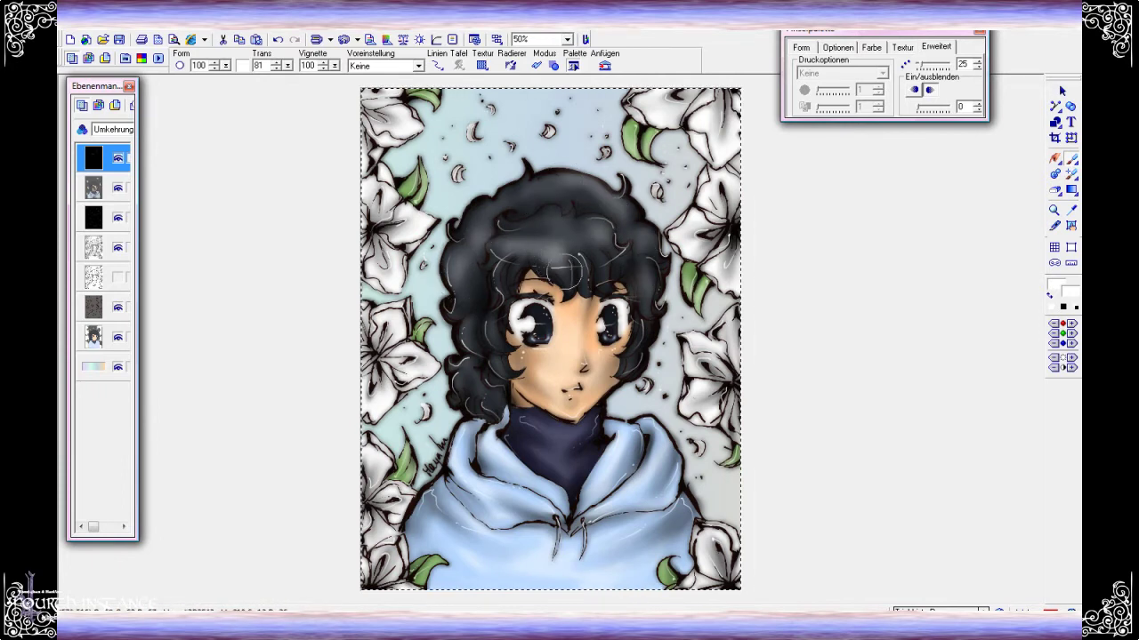
left_click_drag(557, 363, 565, 318)
left_click_drag(225, 65, 226, 79)
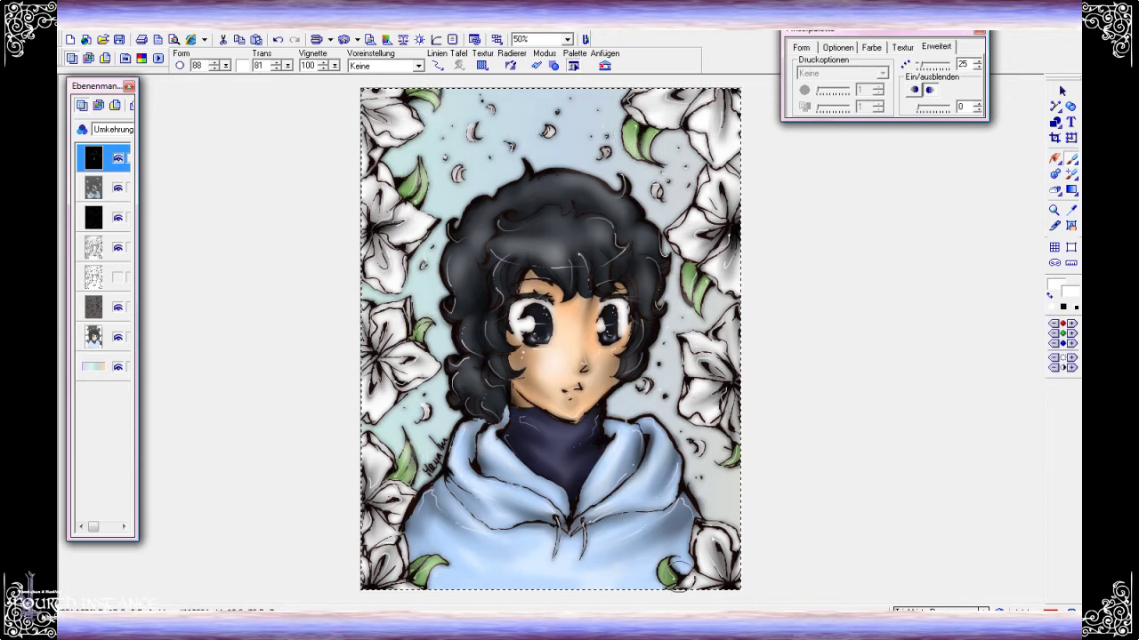
left_click_drag(225, 68, 227, 80)
mouse_move(542, 457)
left_mouse_down()
mouse_move(578, 436)
mouse_move(609, 485)
mouse_move(641, 480)
mouse_move(667, 551)
left_mouse_up()
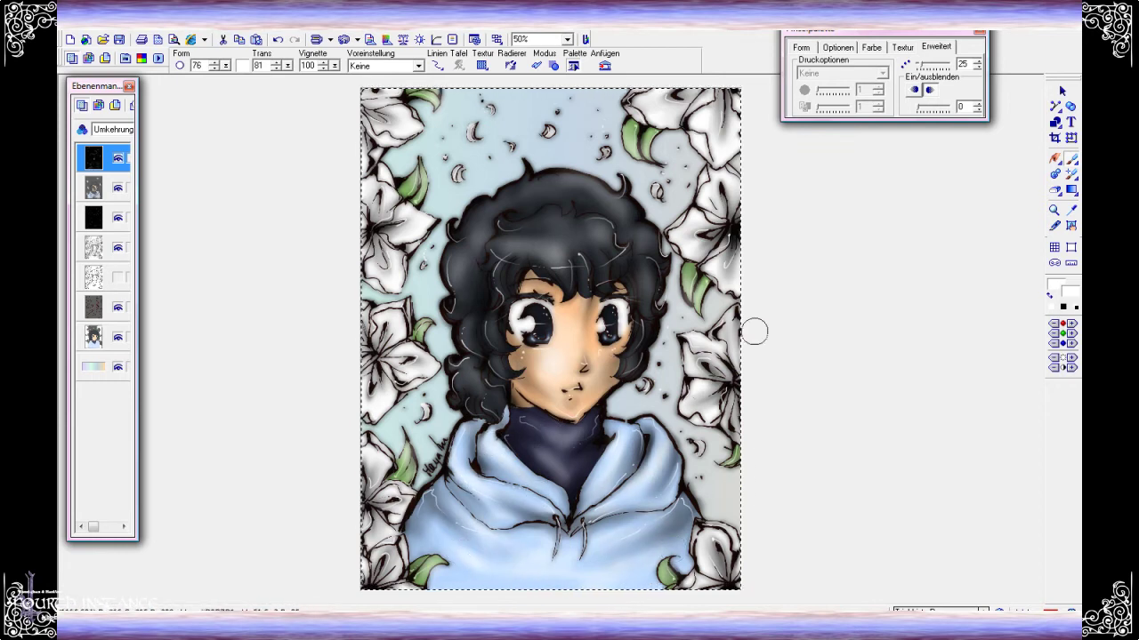
Repaint both eyes with shading and small highlights using brush size 60 and transparency 65
scroll(752, 412, "up", 1)
left_click_drag(225, 68, 277, 78)
left_click_drag(499, 306, 520, 329)
mouse_move(609, 307)
left_mouse_down()
mouse_move(627, 329)
mouse_move(508, 317)
left_mouse_up()
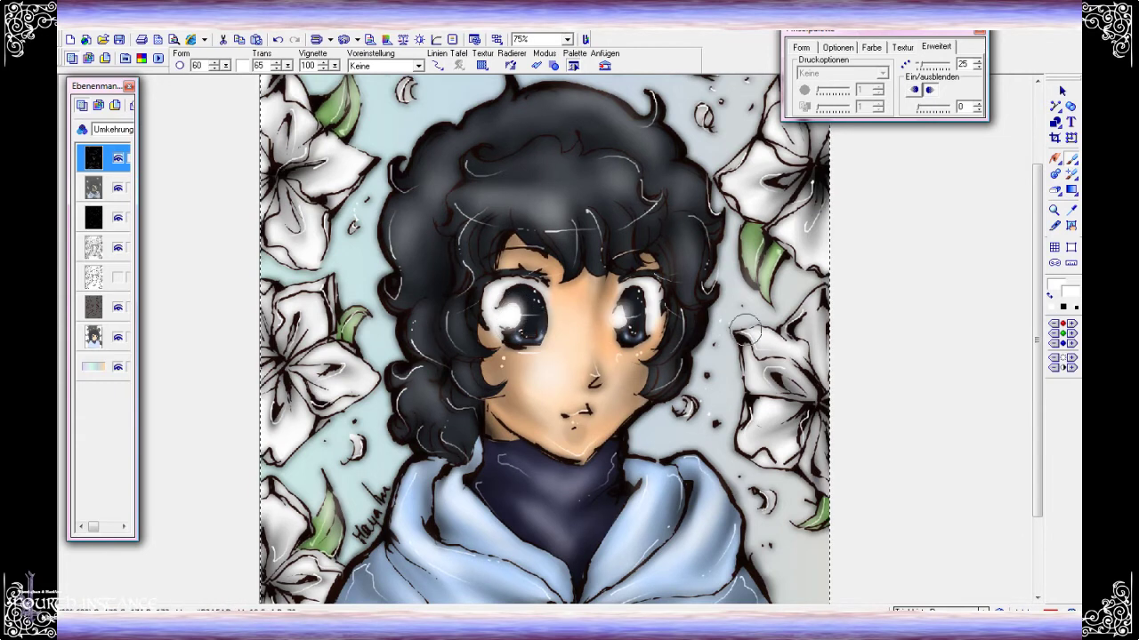
Apply the Glühwürmchen Partikel effect (density 30, size 4) across the whole portrait
left_click(1063, 90)
left_click(380, 22)
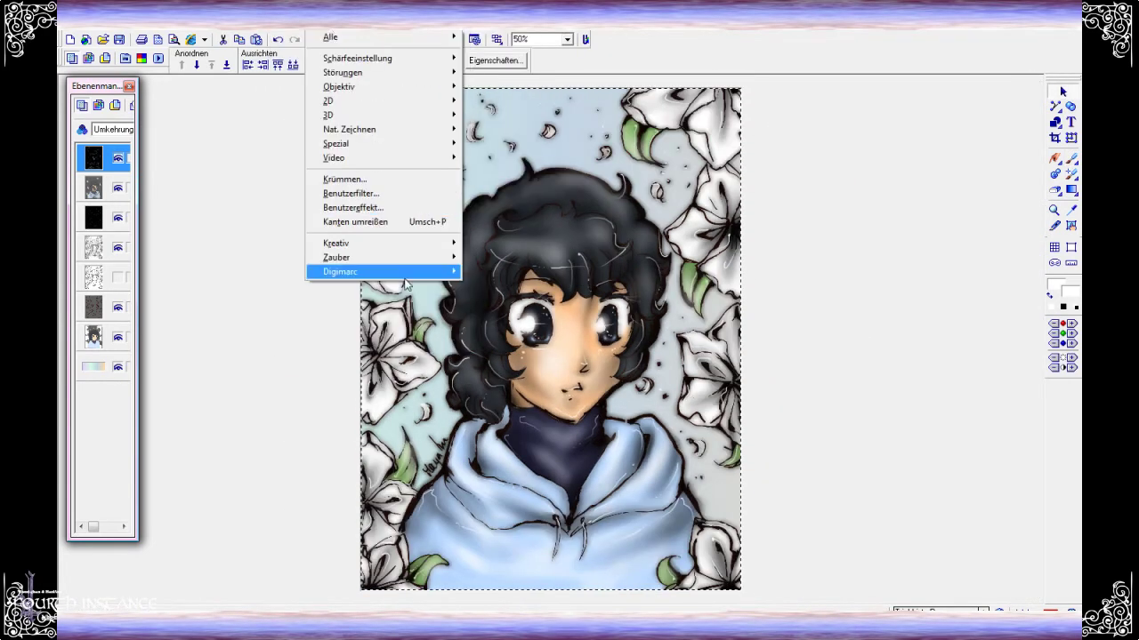
mouse_move(336, 257)
left_click(503, 293)
left_click(610, 446)
left_click(601, 446)
left_click(608, 444)
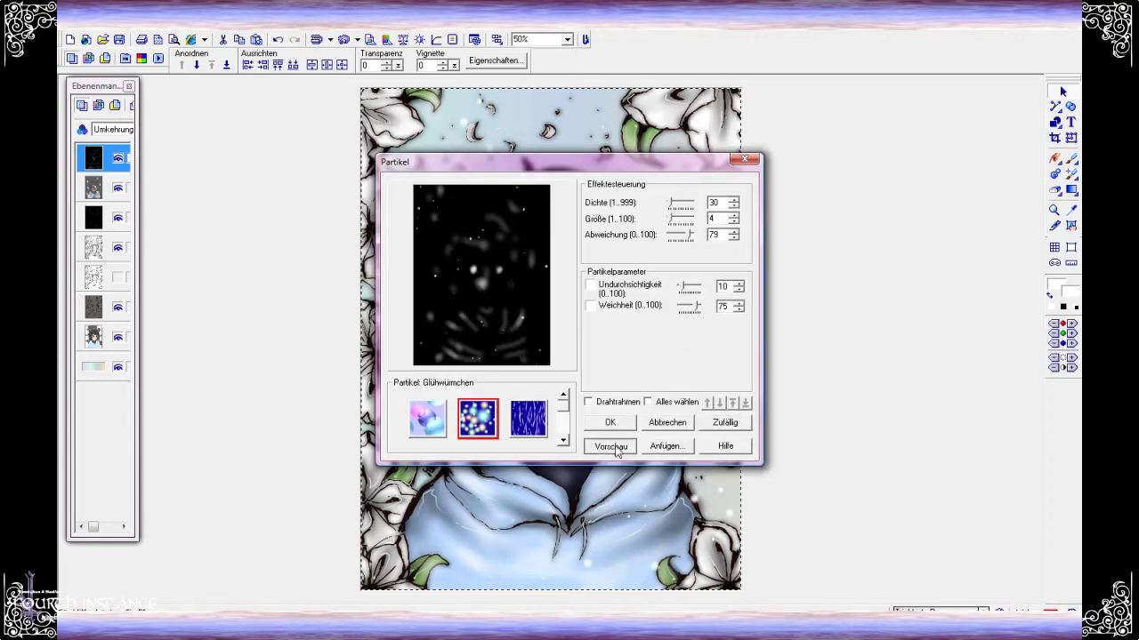
left_click(616, 449)
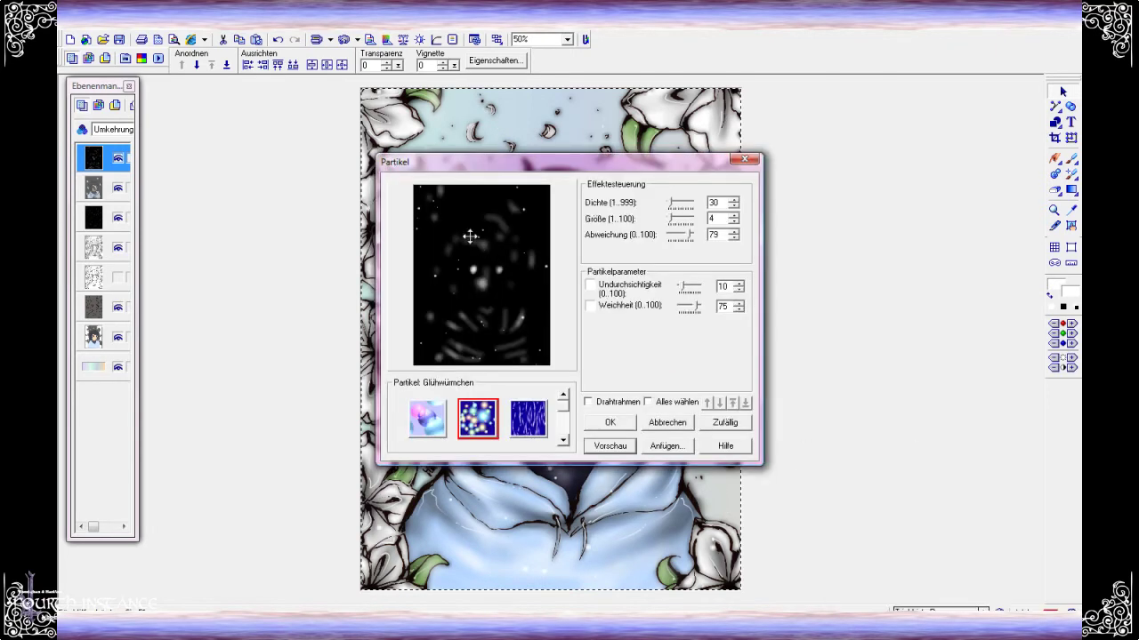
left_click(610, 446)
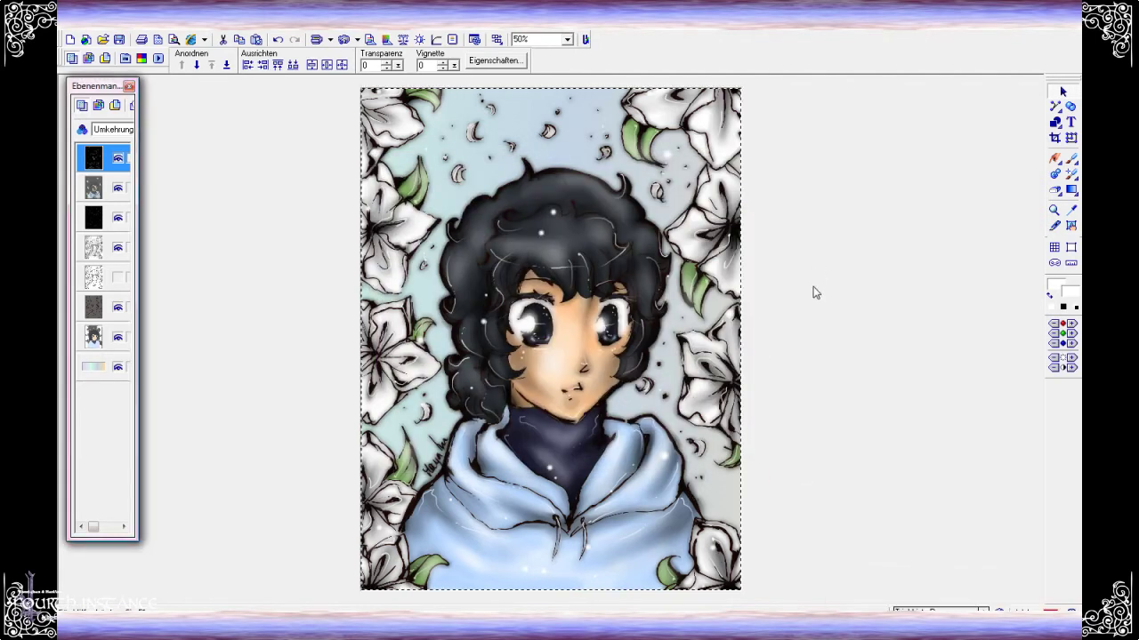
Select the fourth layer, close Helligkeit & Kontrast unchanged, and open the Farbbalance presets
left_click(93, 247)
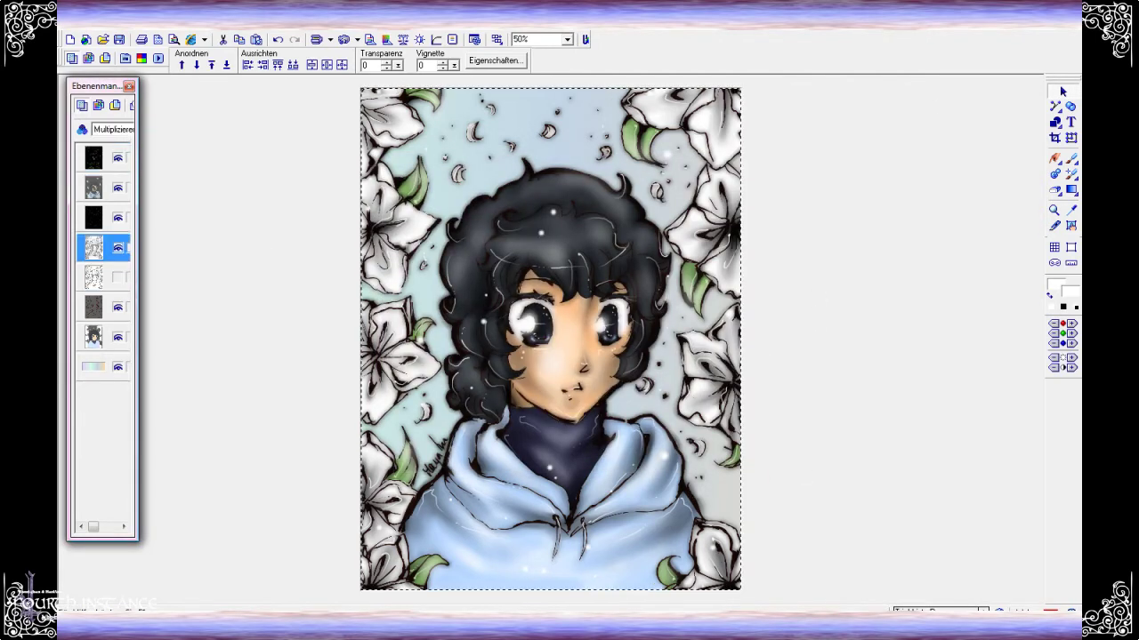
left_click_drag(601, 161, 903, 163)
left_click(791, 407)
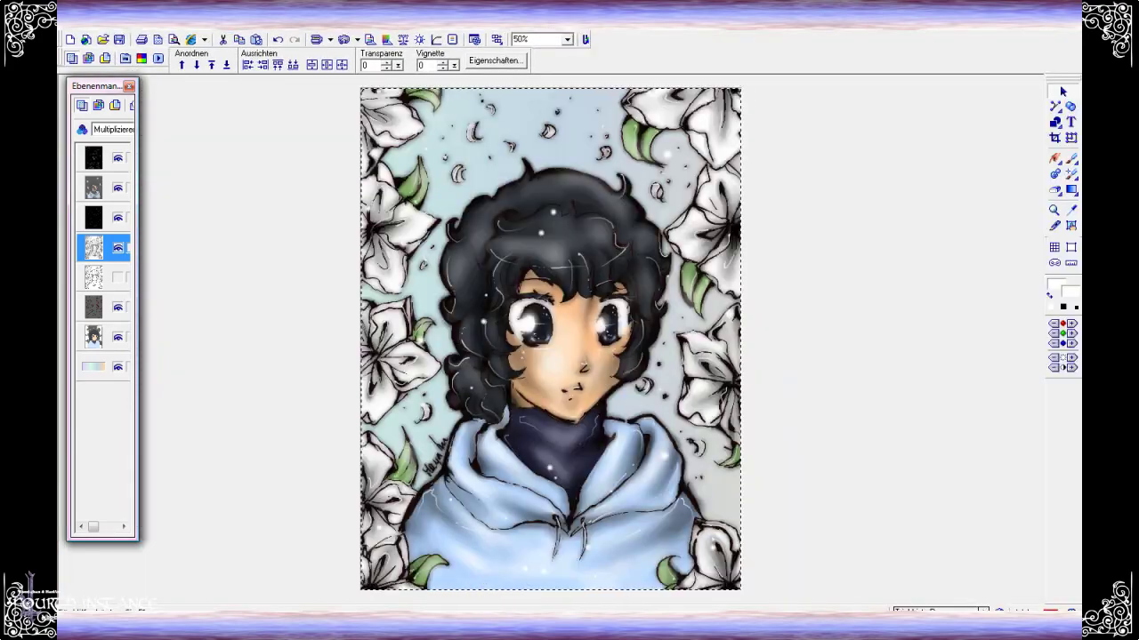
left_click_drag(552, 148, 899, 124)
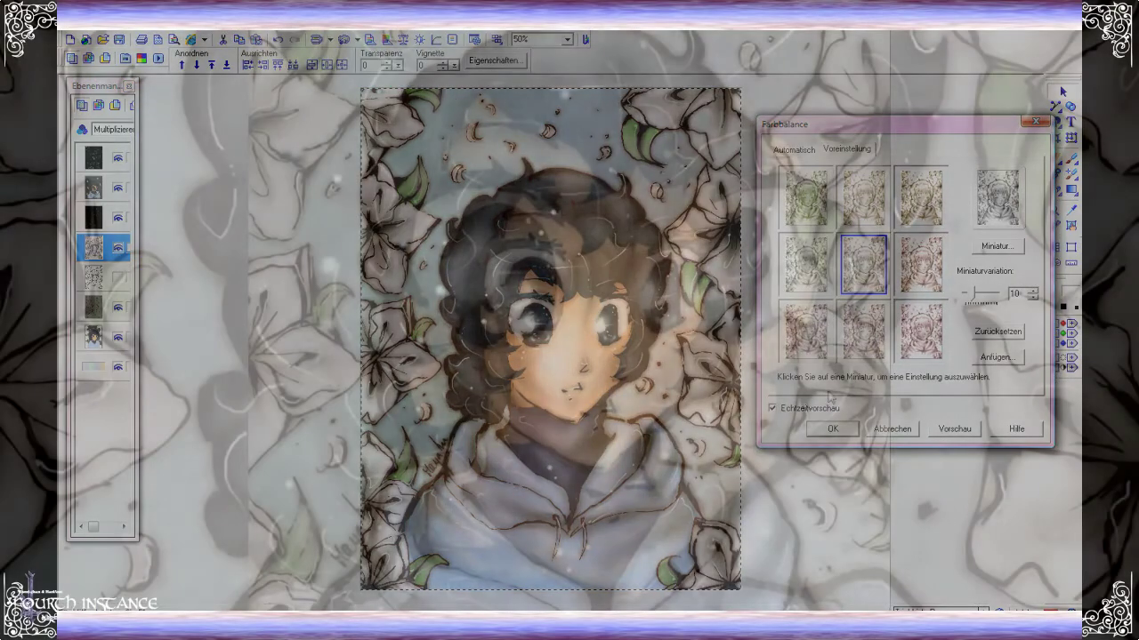